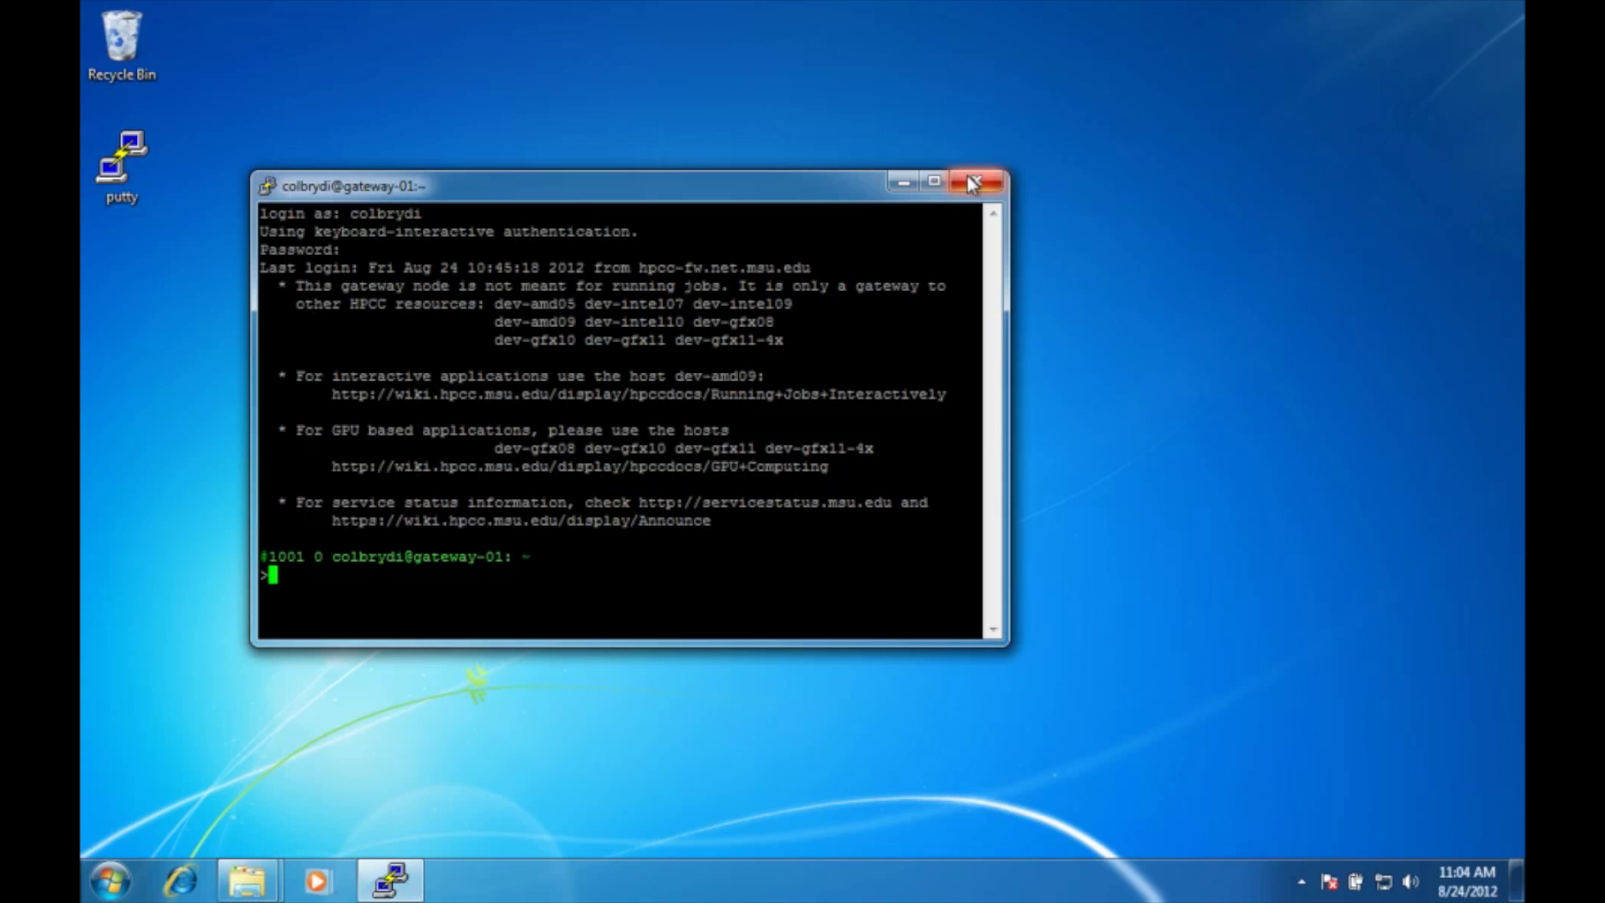
Close the PuTTY gateway session and confirm the exit.
left_click(972, 184)
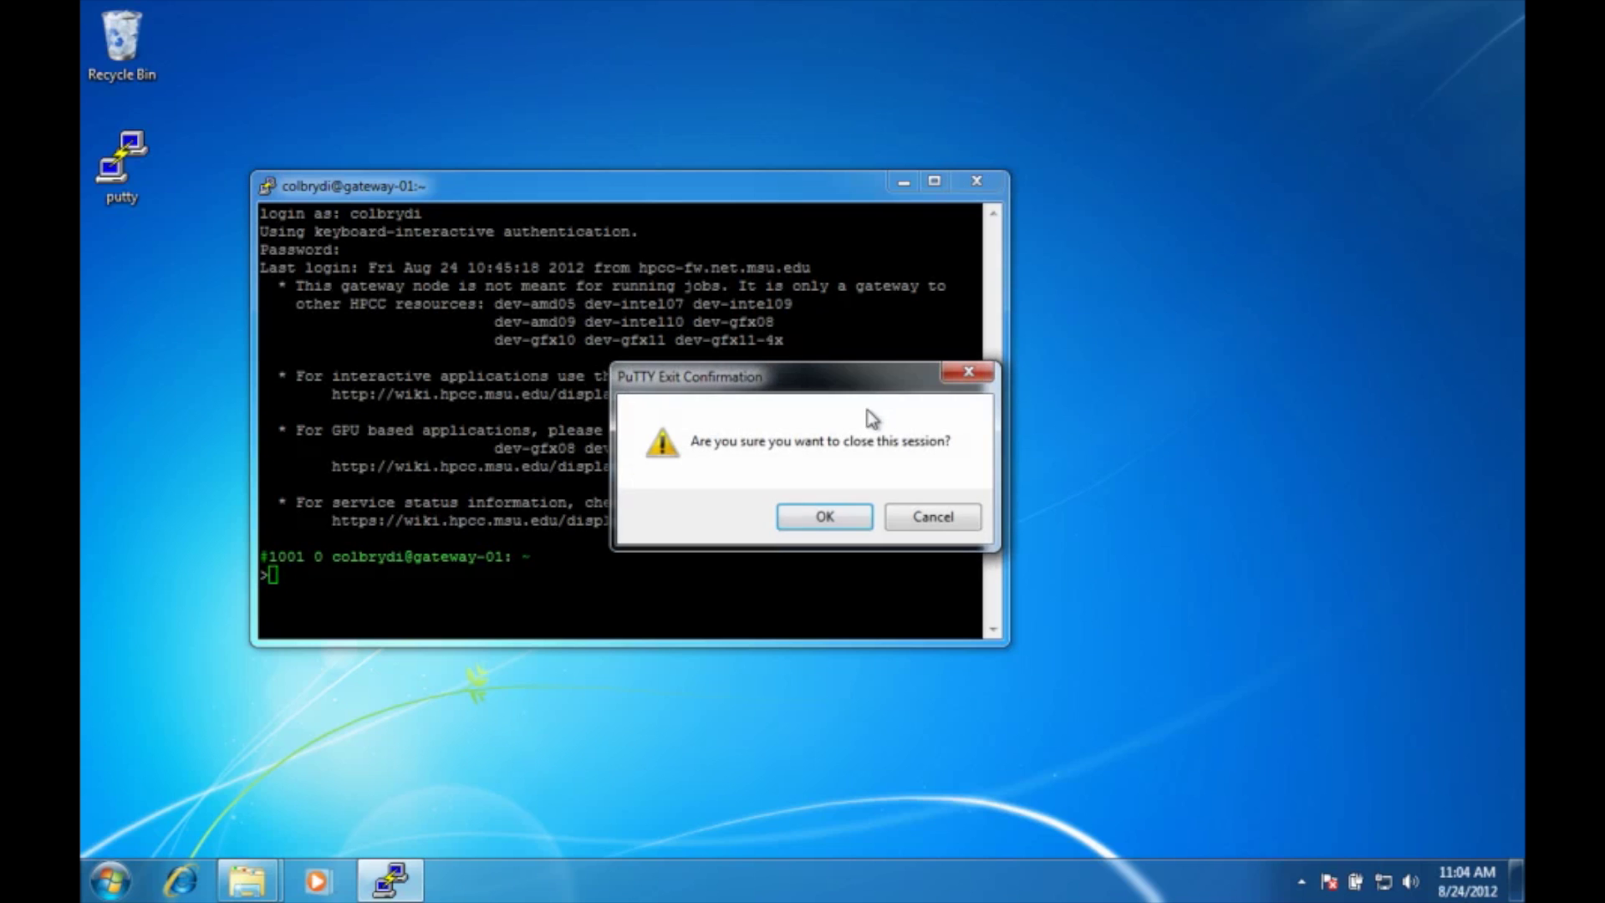
left_click(851, 519)
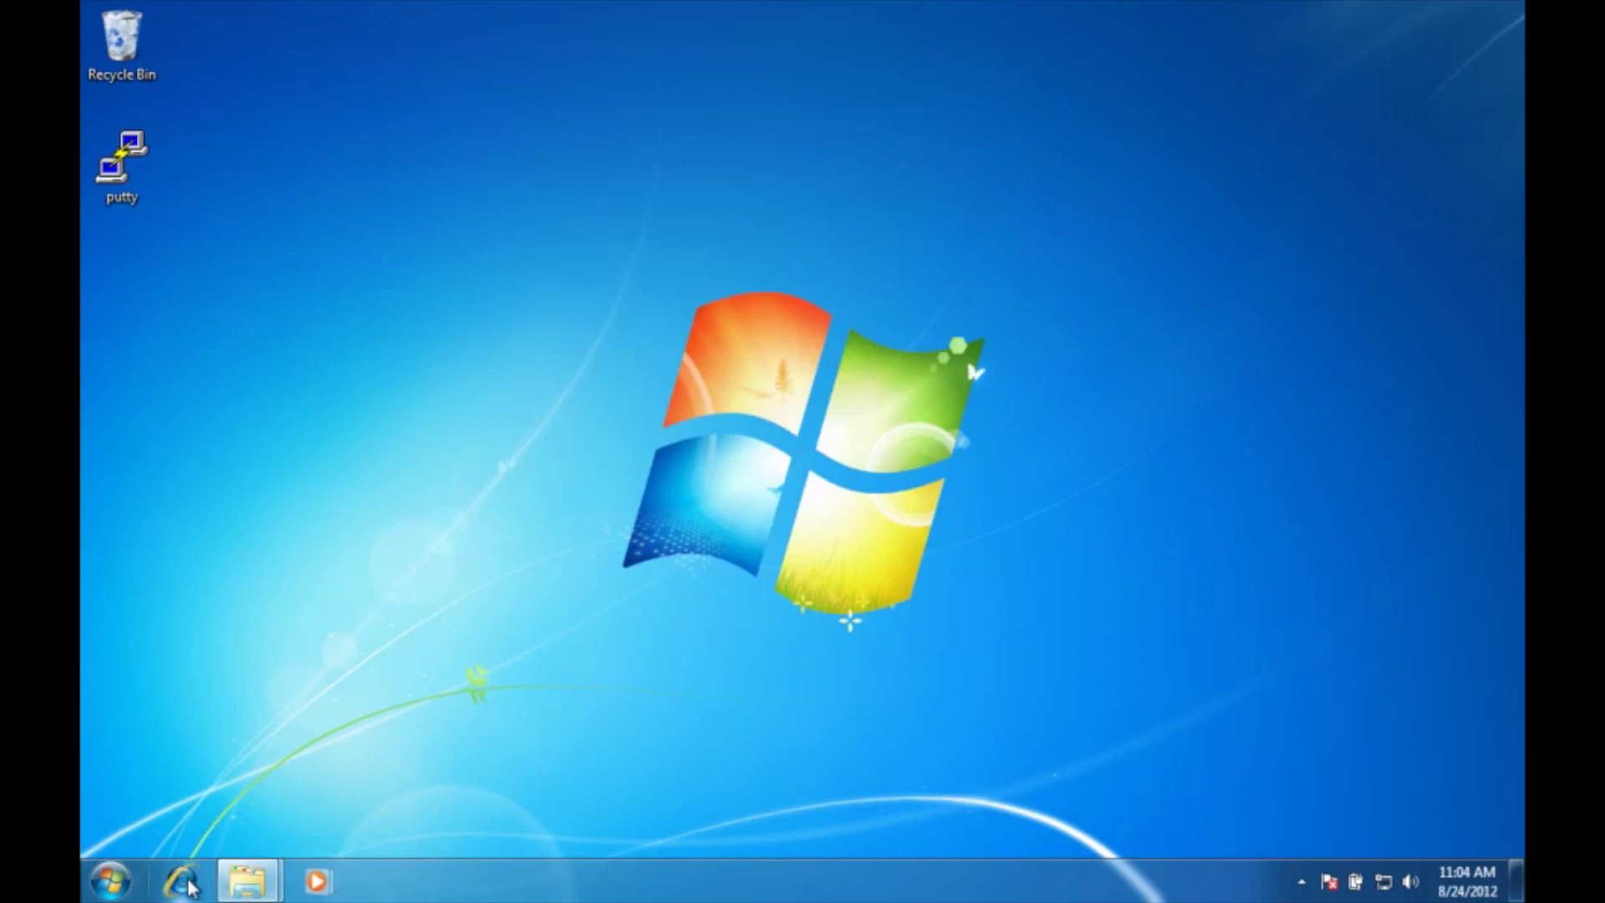
In Internet Explorer, search Google for 'xming download' and open the SourceForge Xming page.
left_click(185, 883)
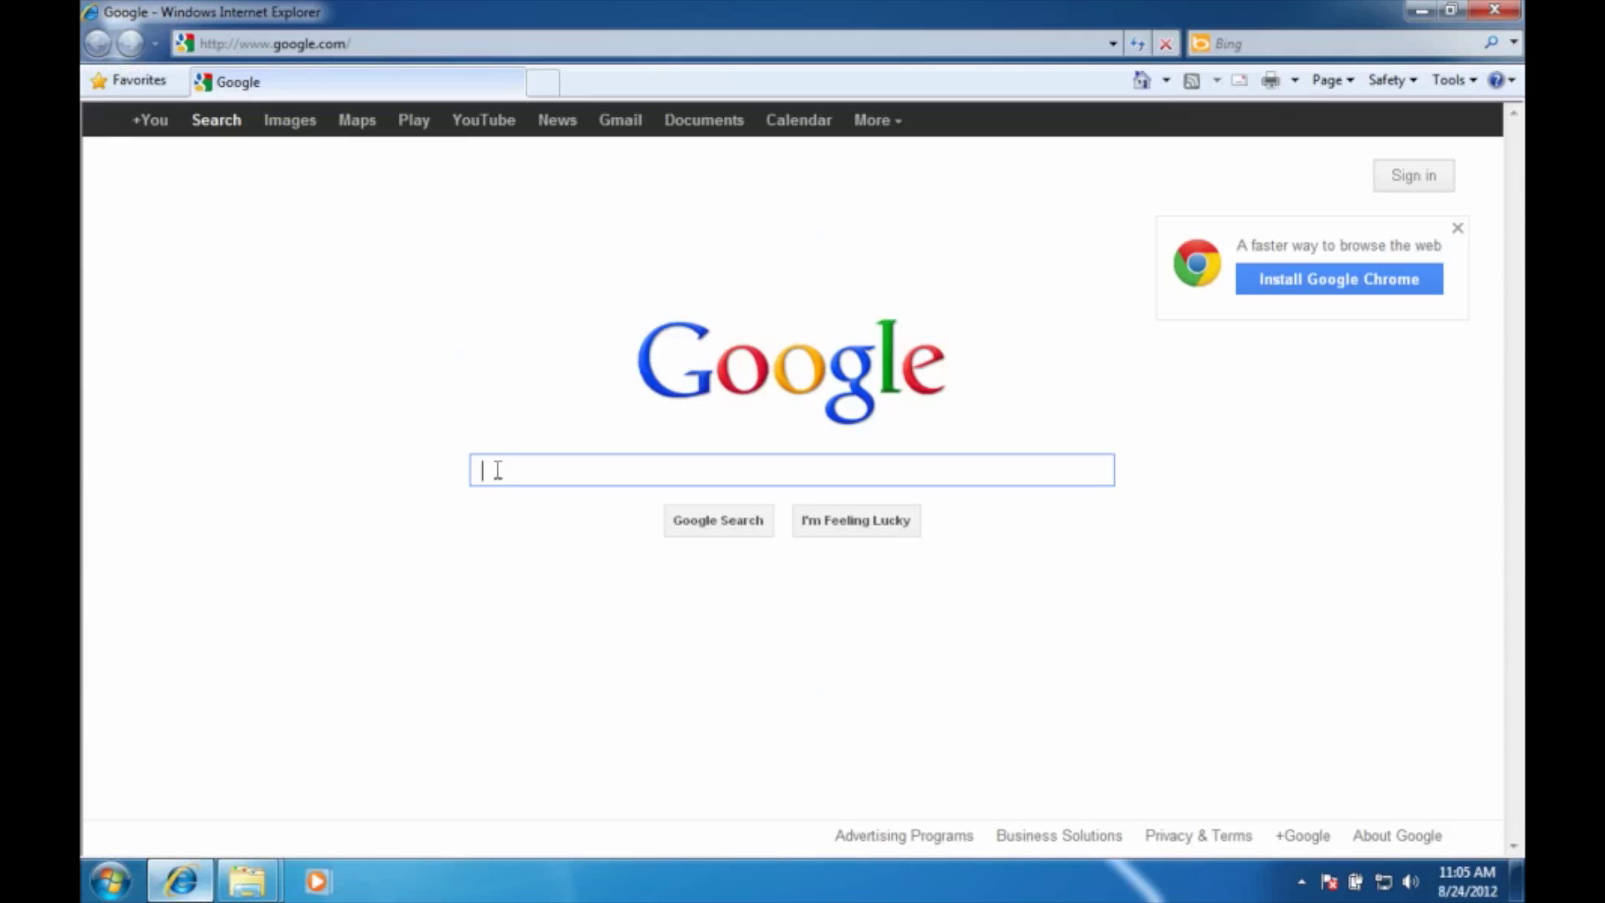
type("xming")
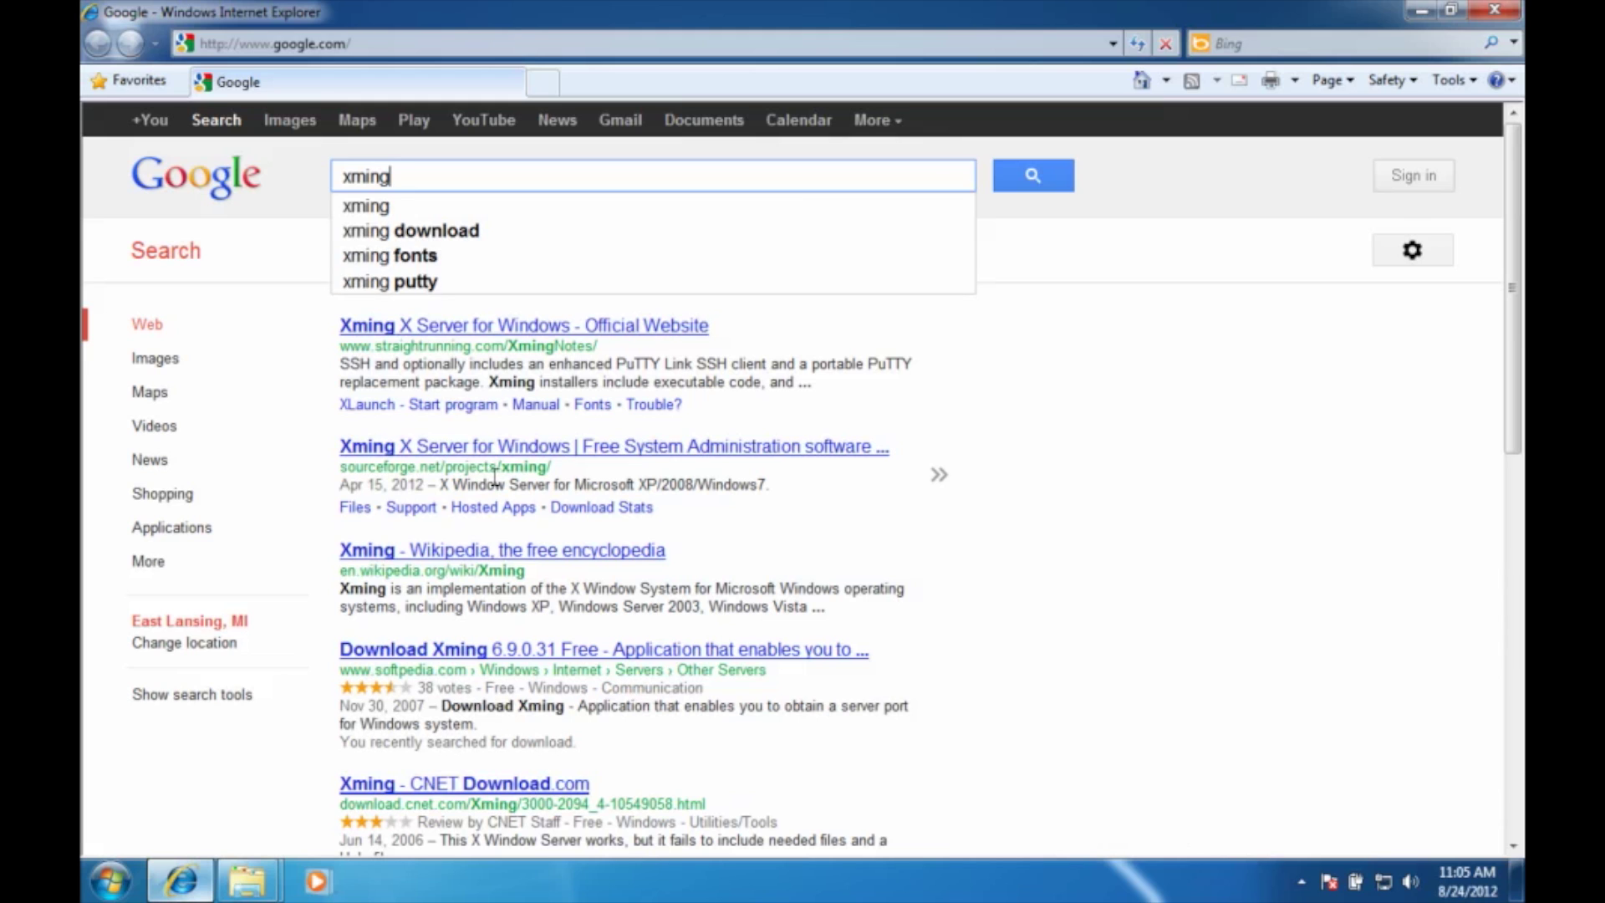
left_click(402, 235)
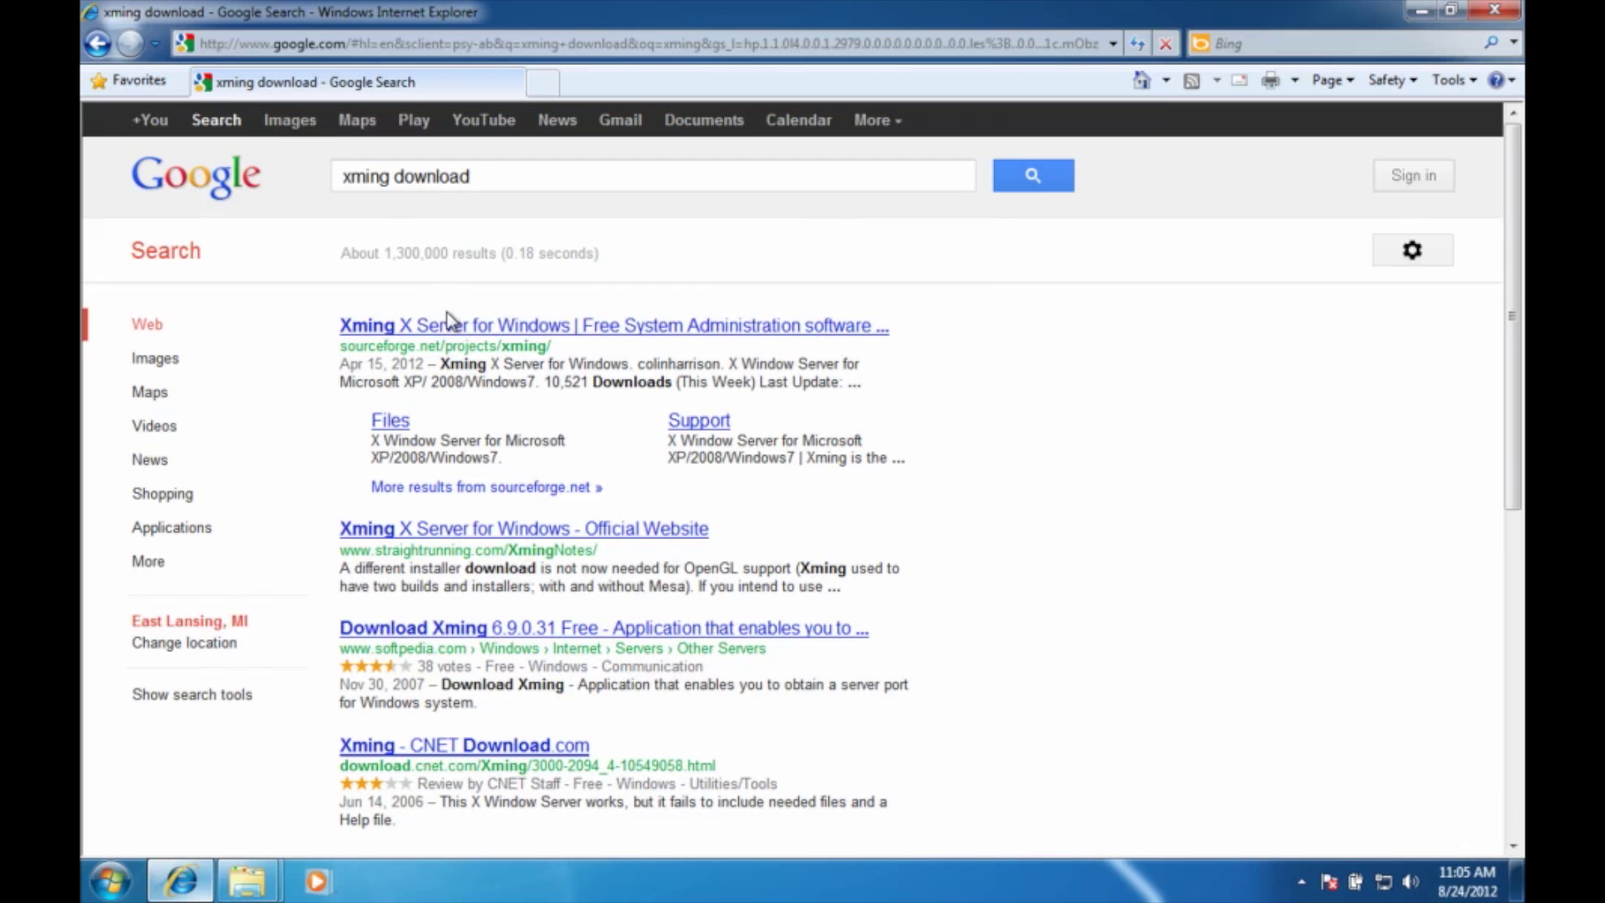
left_click(451, 327)
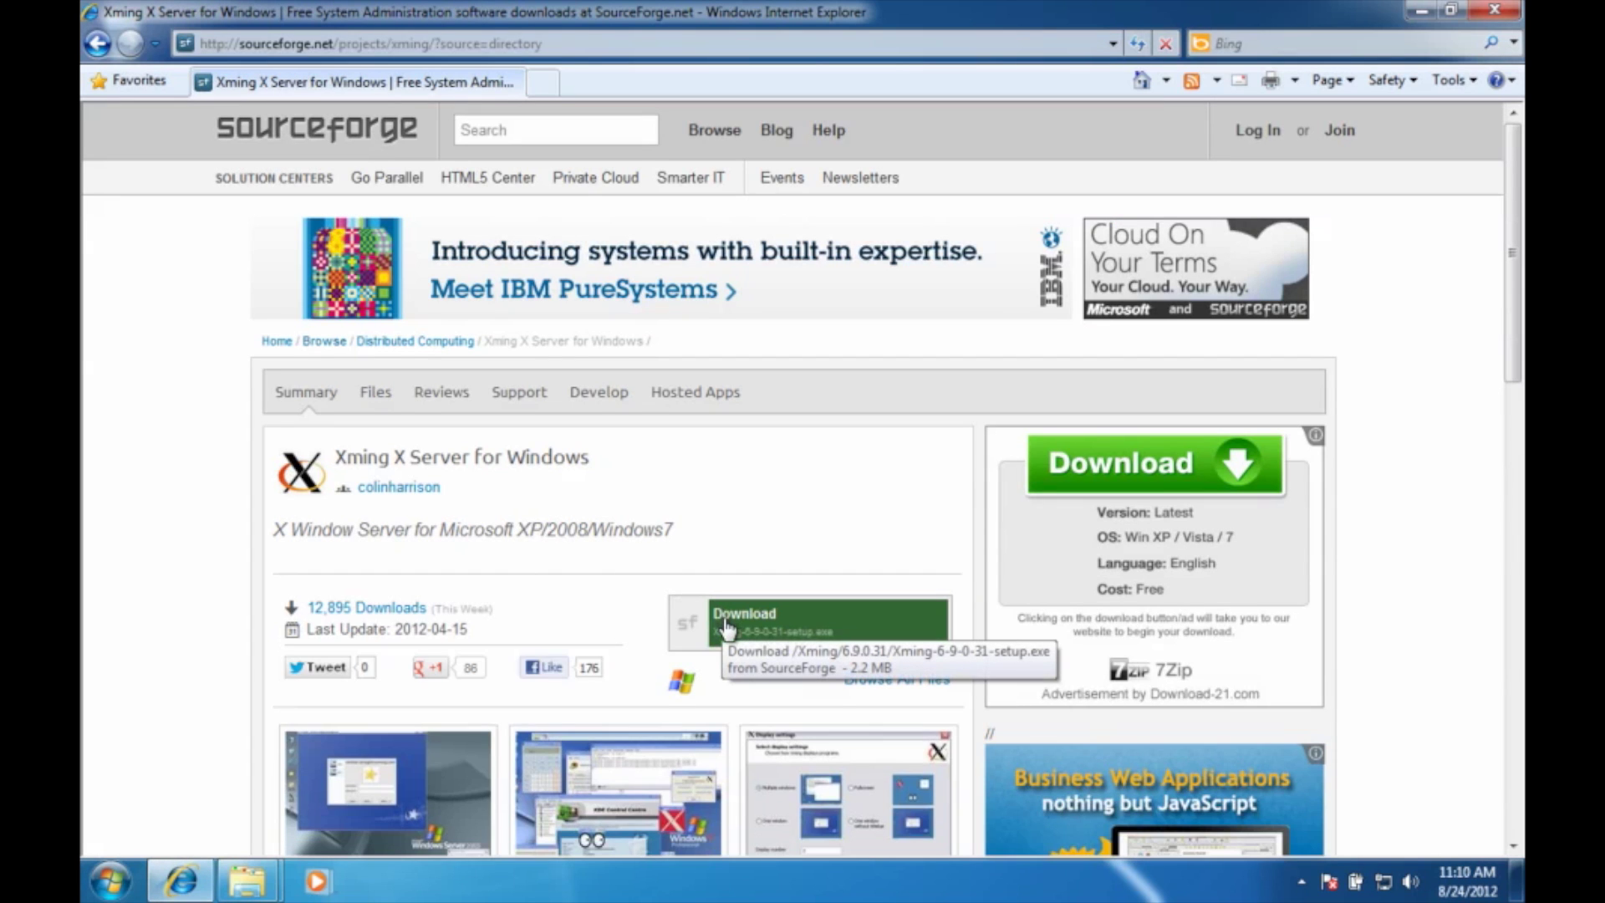
Start the Xming download and allow the blocked Xming-6-9-0-31-setup.exe file through.
left_click(725, 627)
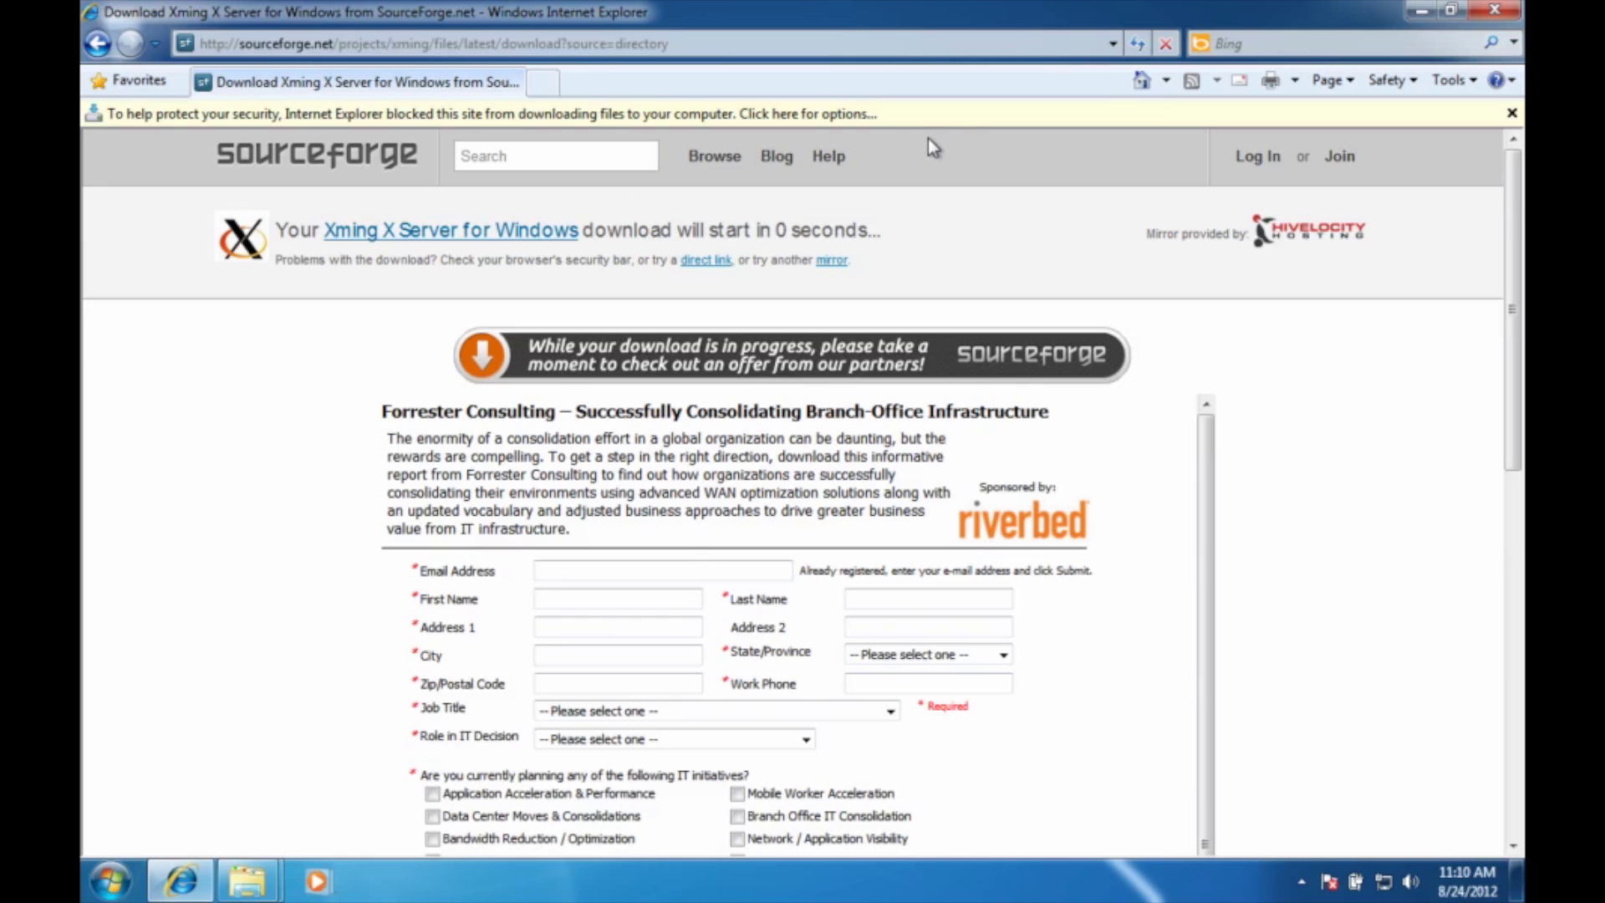
left_click(1169, 123)
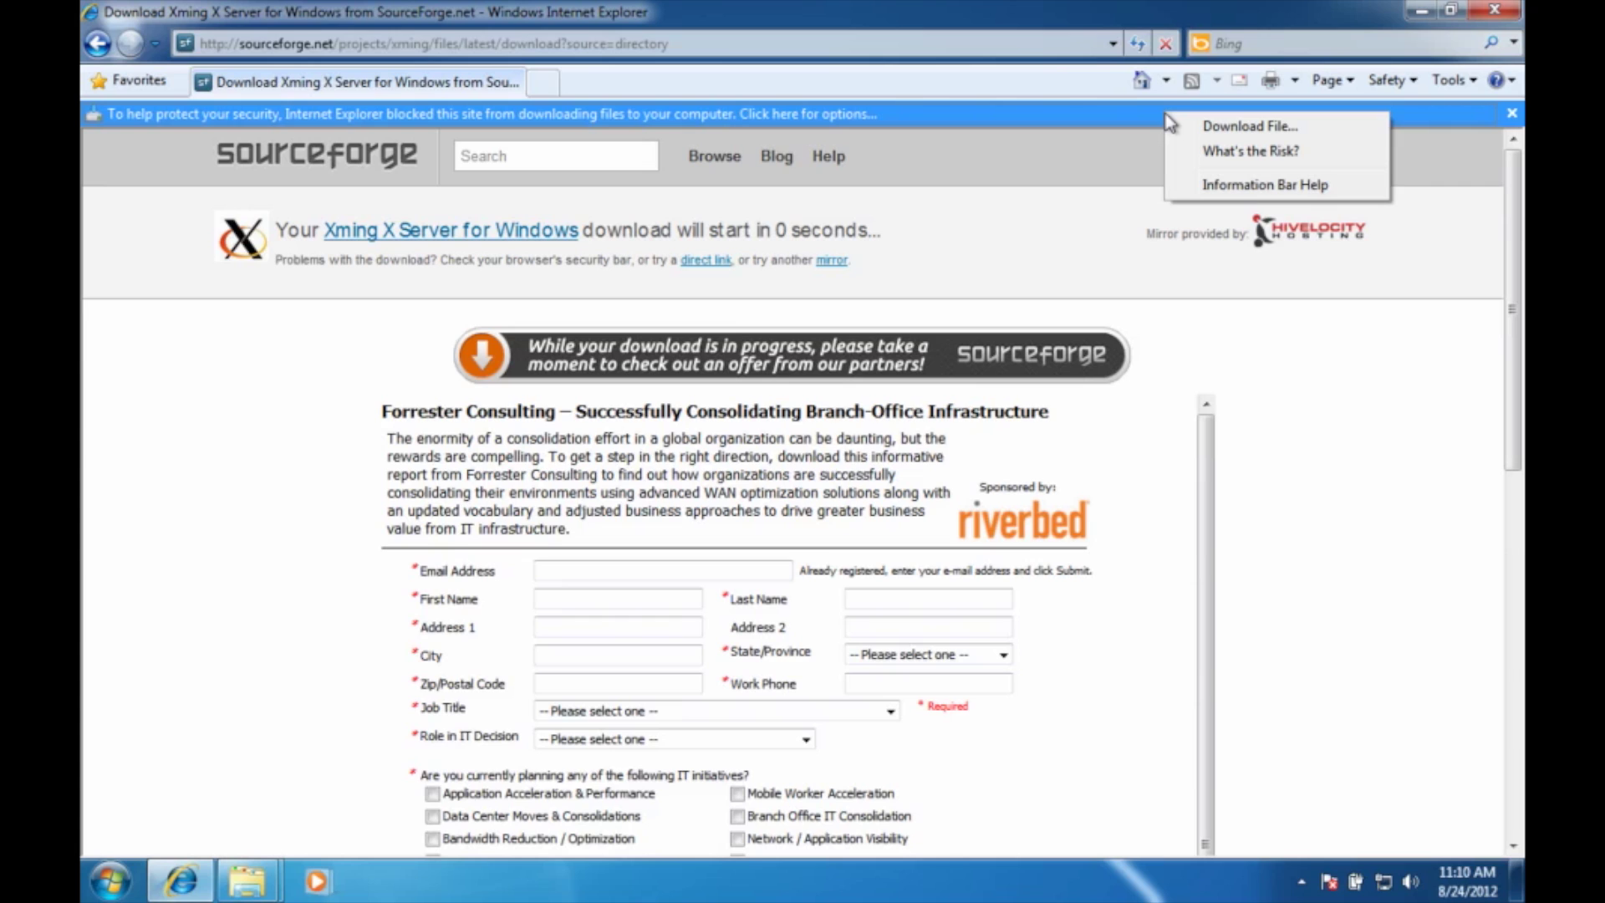
left_click(1229, 127)
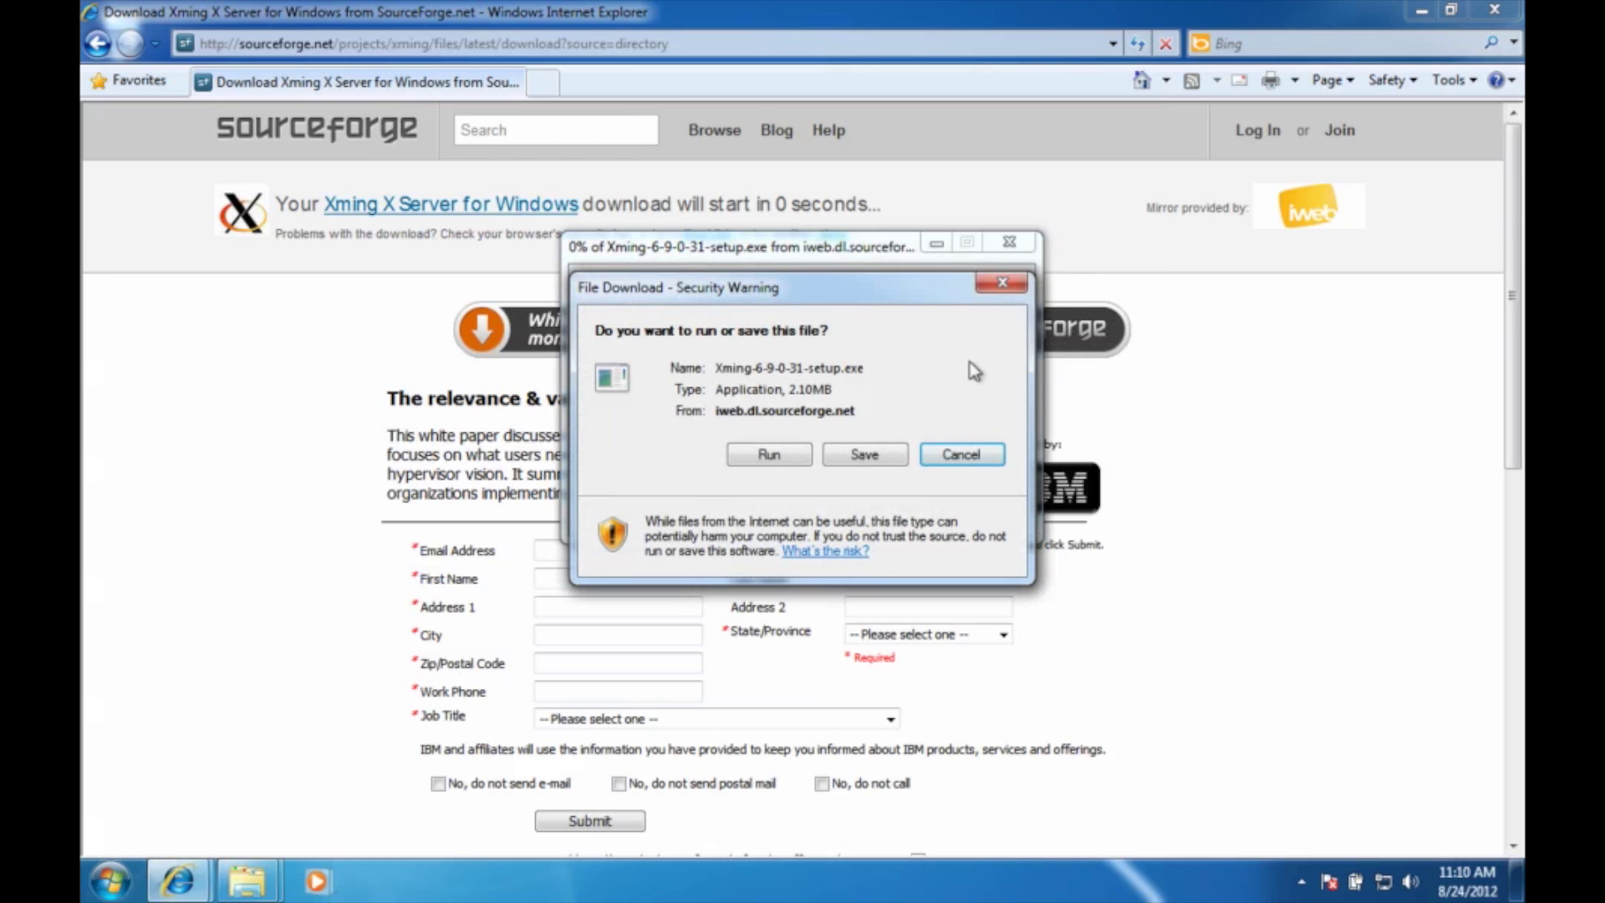
Save Xming-6-9-0-31-setup.exe (2.10MB) to the Desktop and dismiss the download-complete notice.
left_click(897, 452)
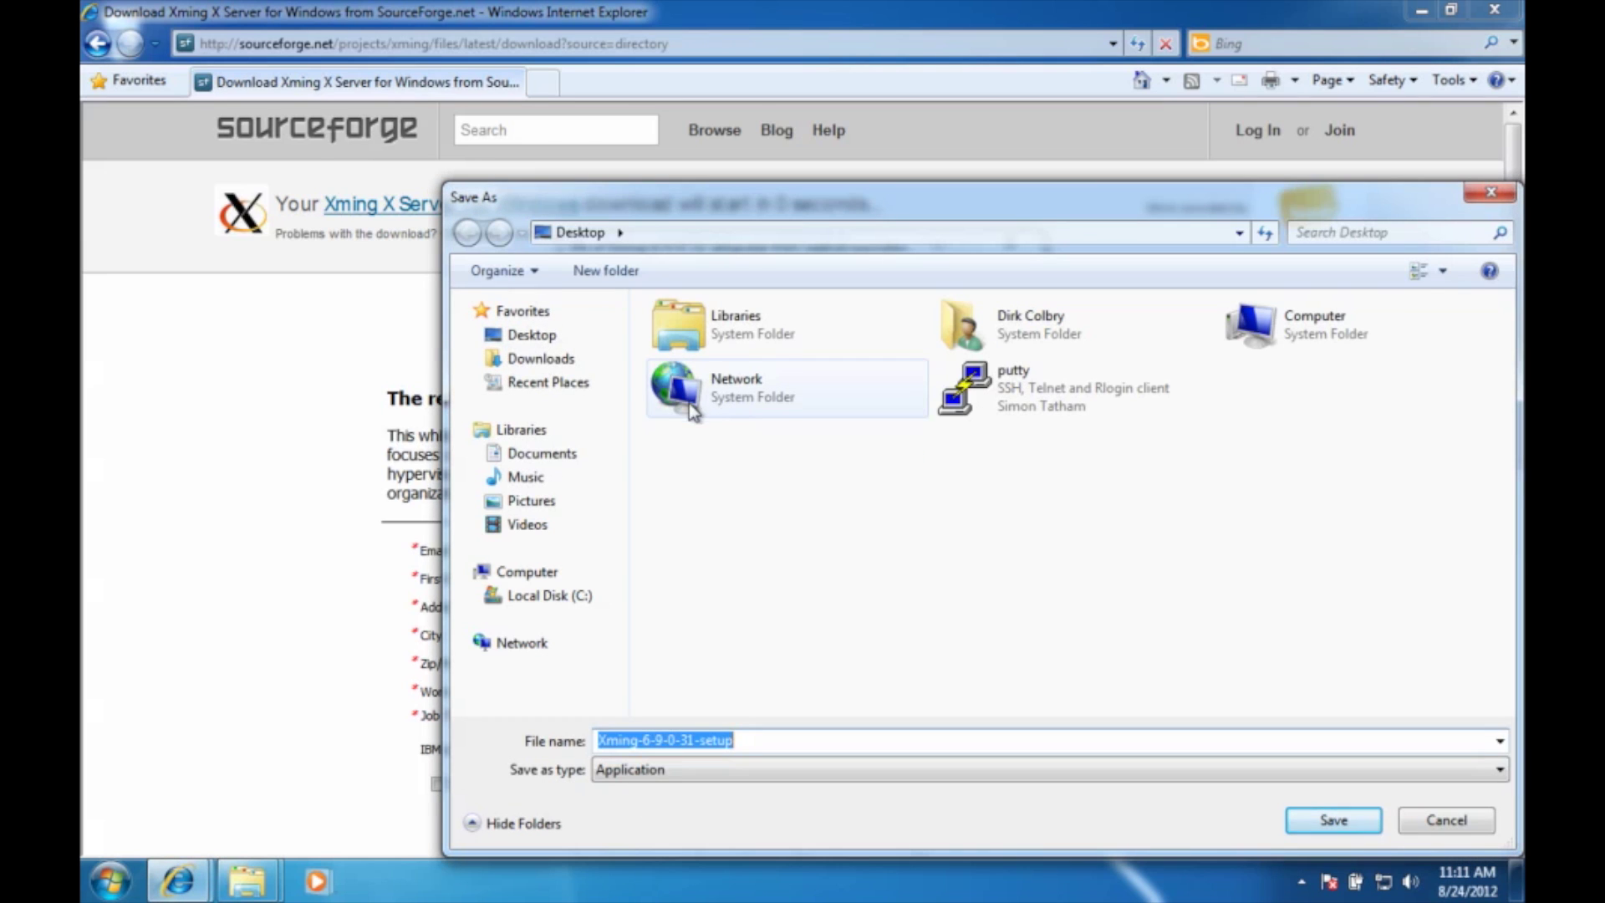
left_click(558, 337)
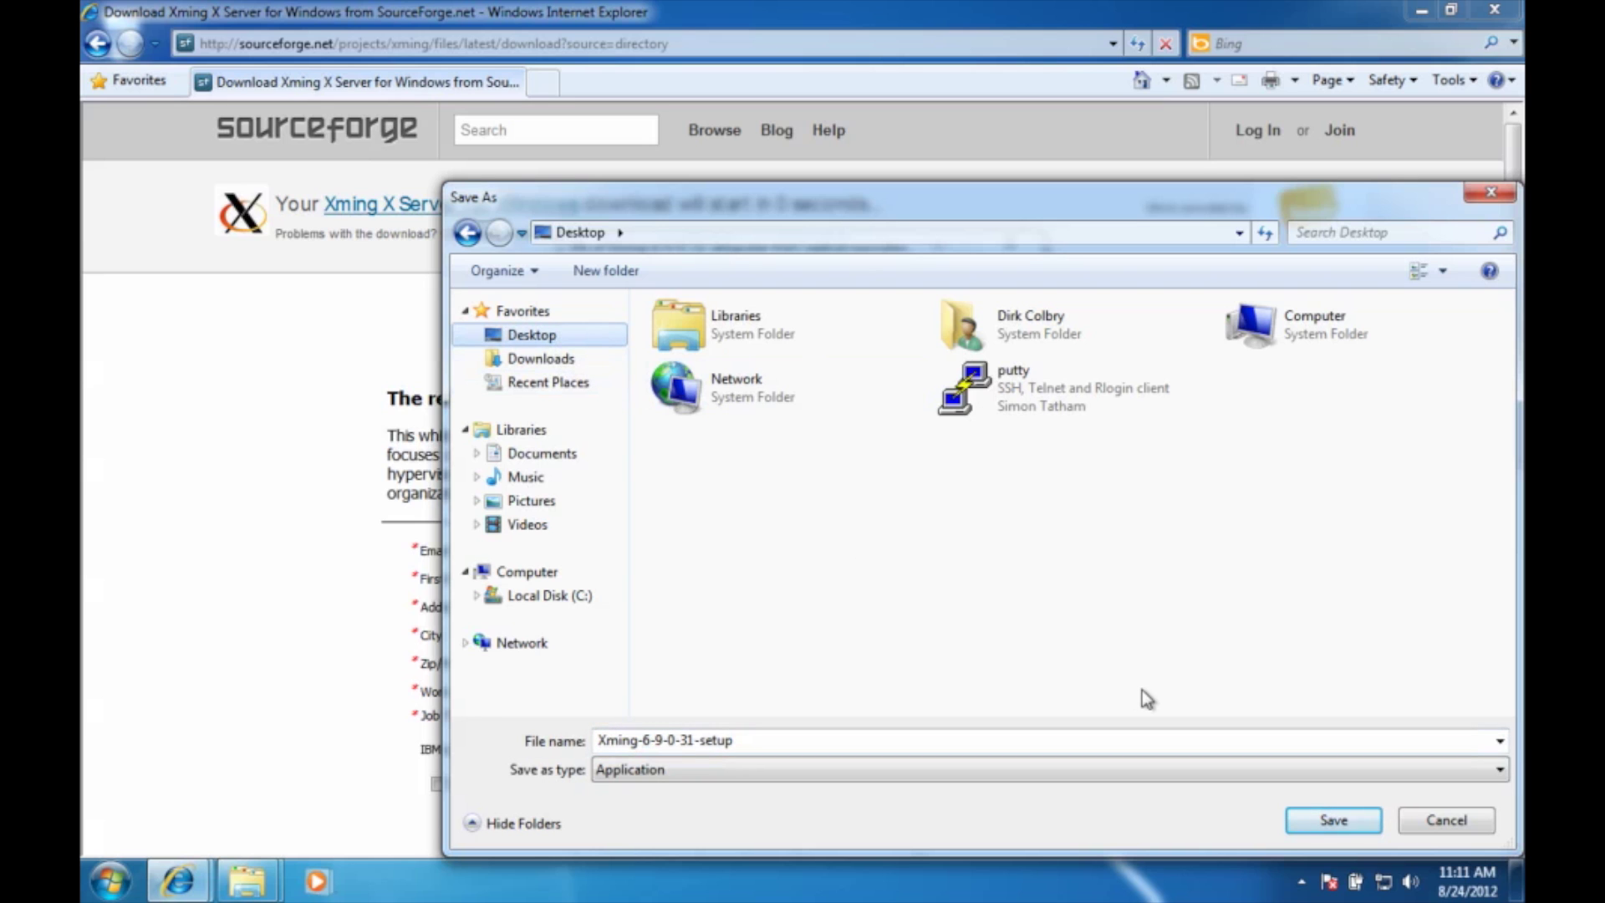
left_click(1319, 821)
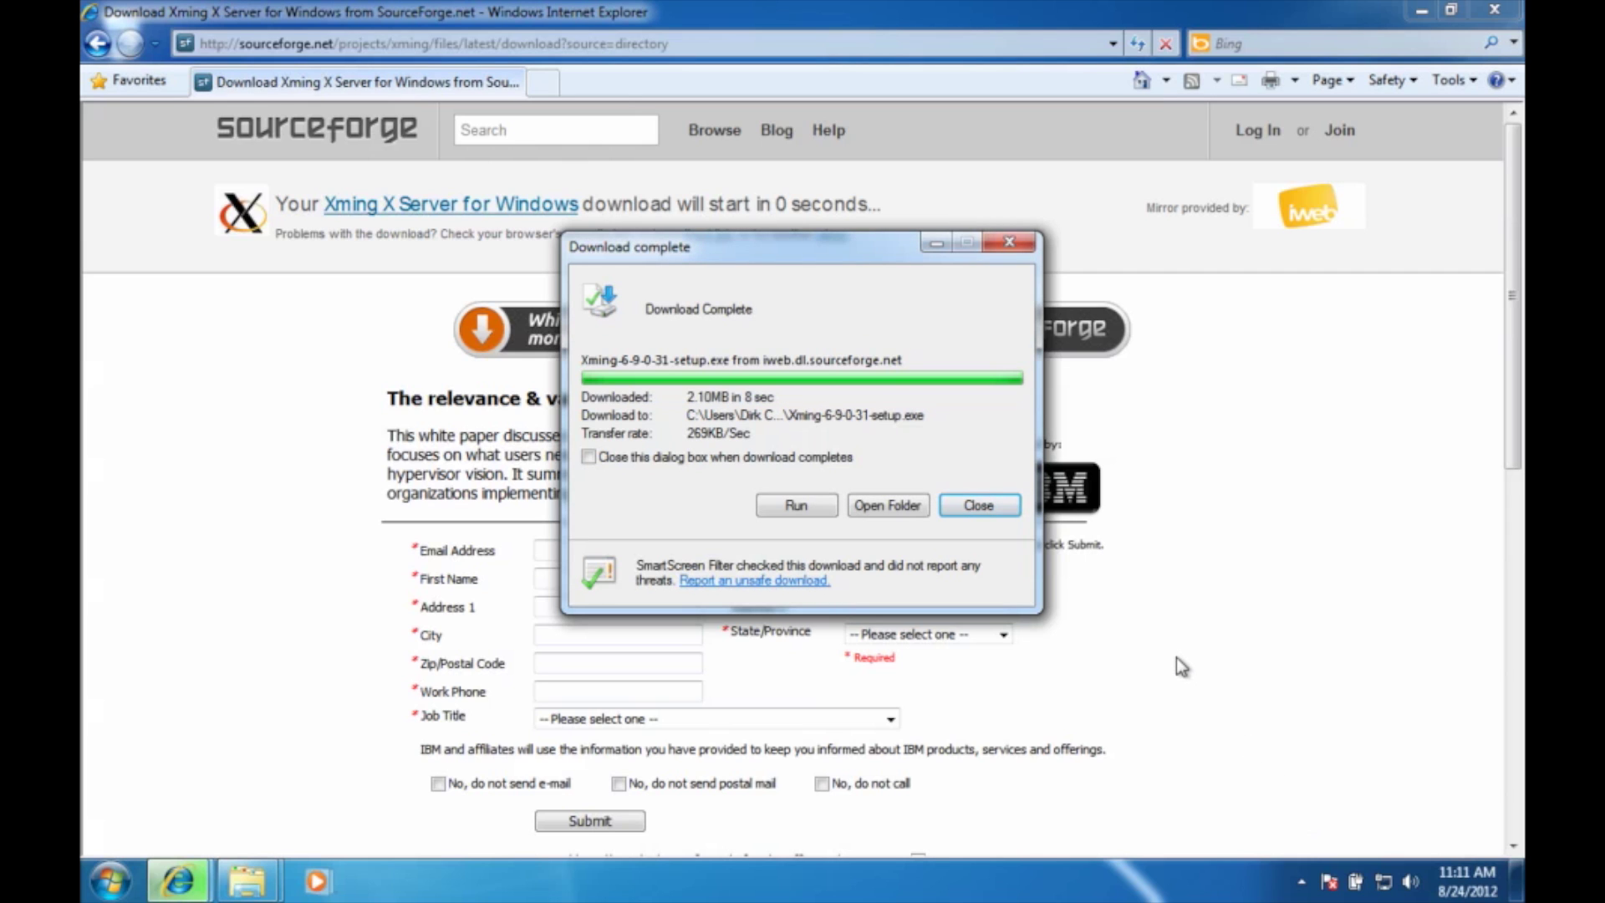
left_click(1000, 509)
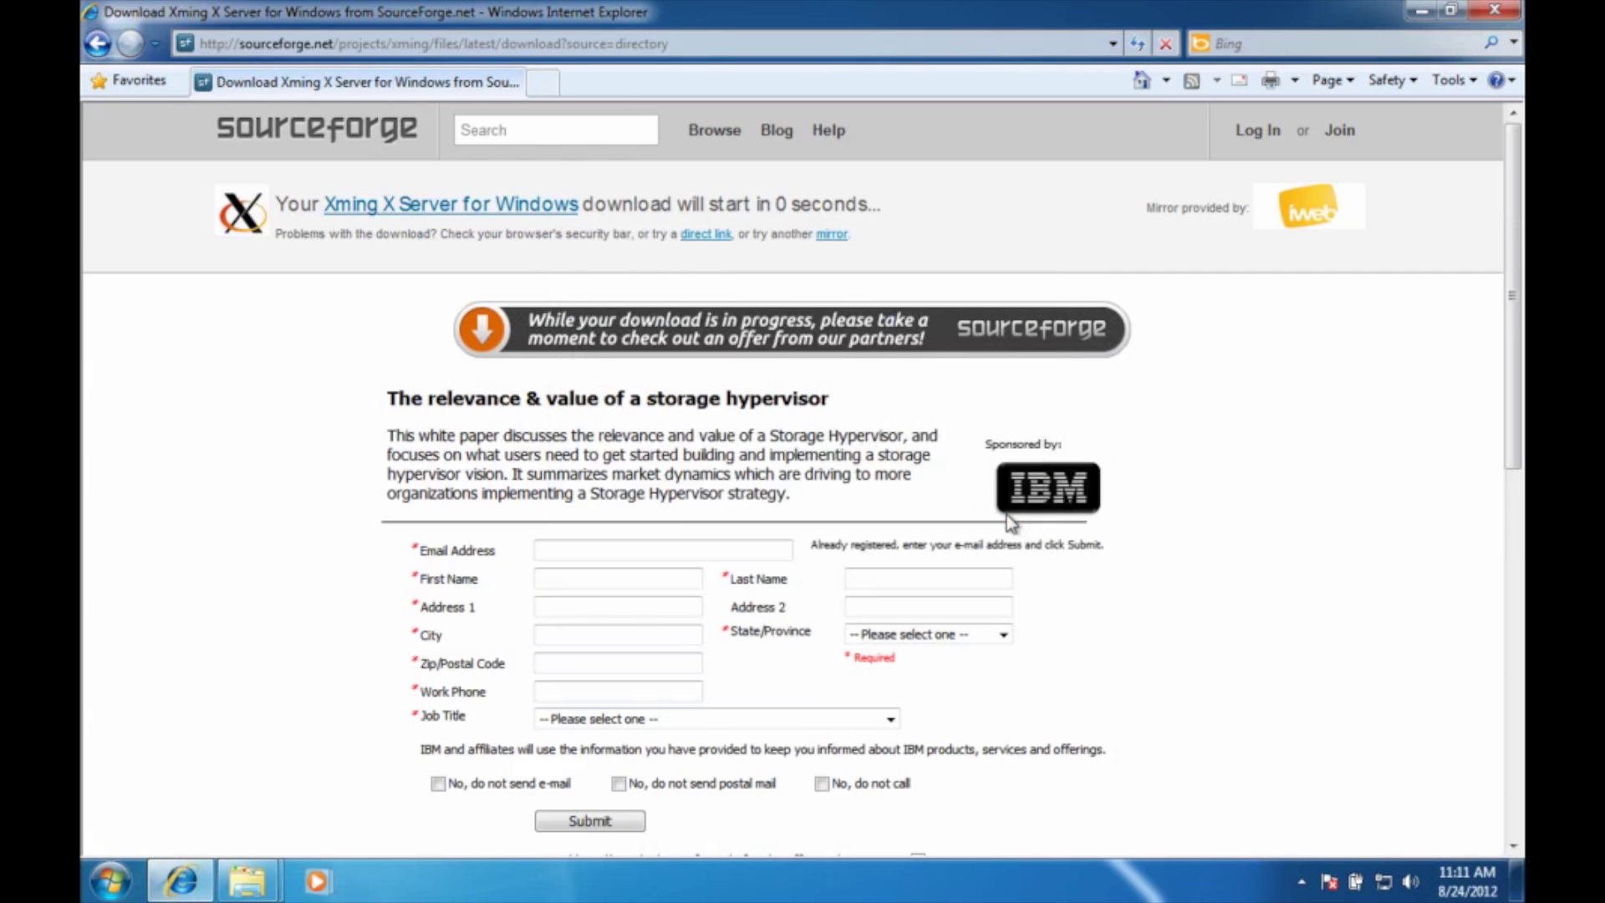
Run the Desktop Xming setup, accept all defaults into C:\Program Files (x86)\Xming, and launch Xming.
left_click(1502, 11)
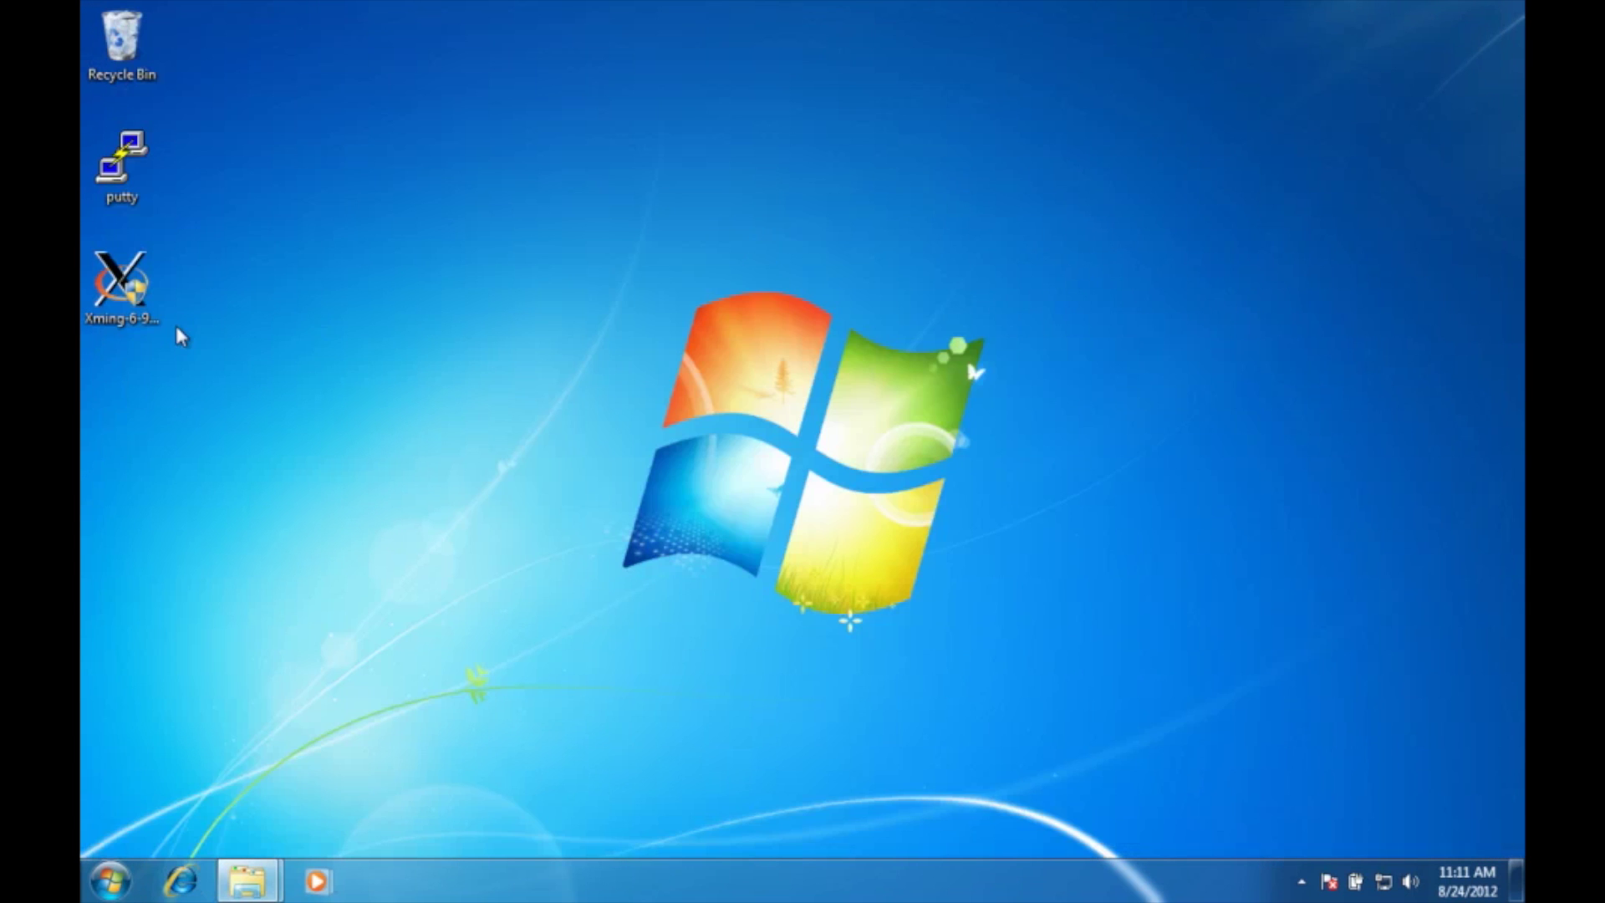
double_click(119, 288)
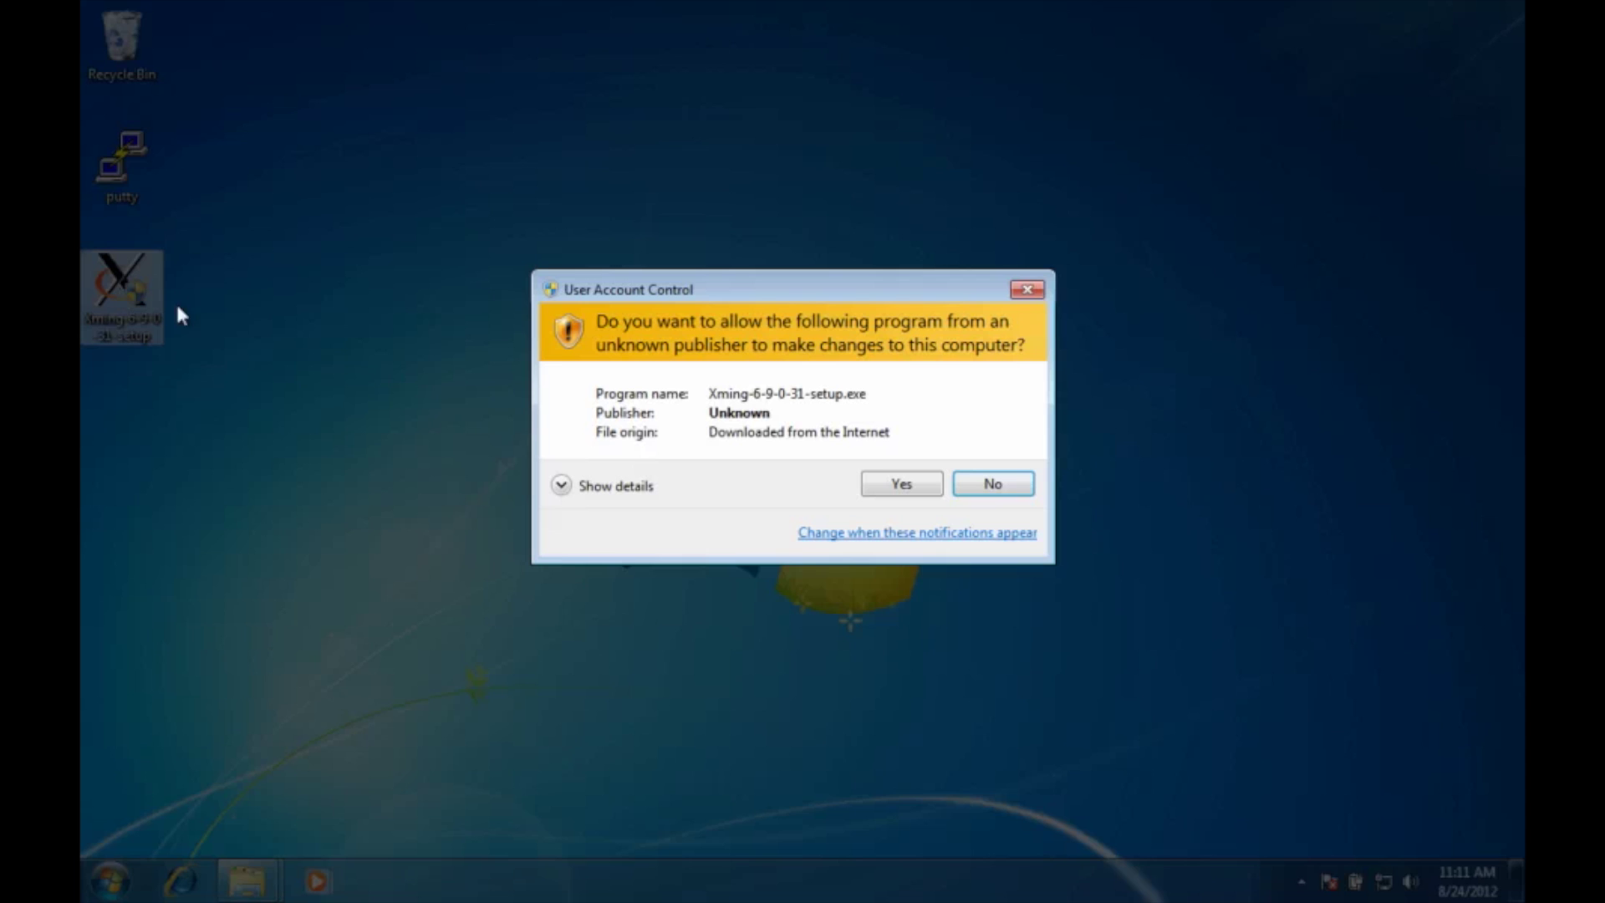
left_click(874, 487)
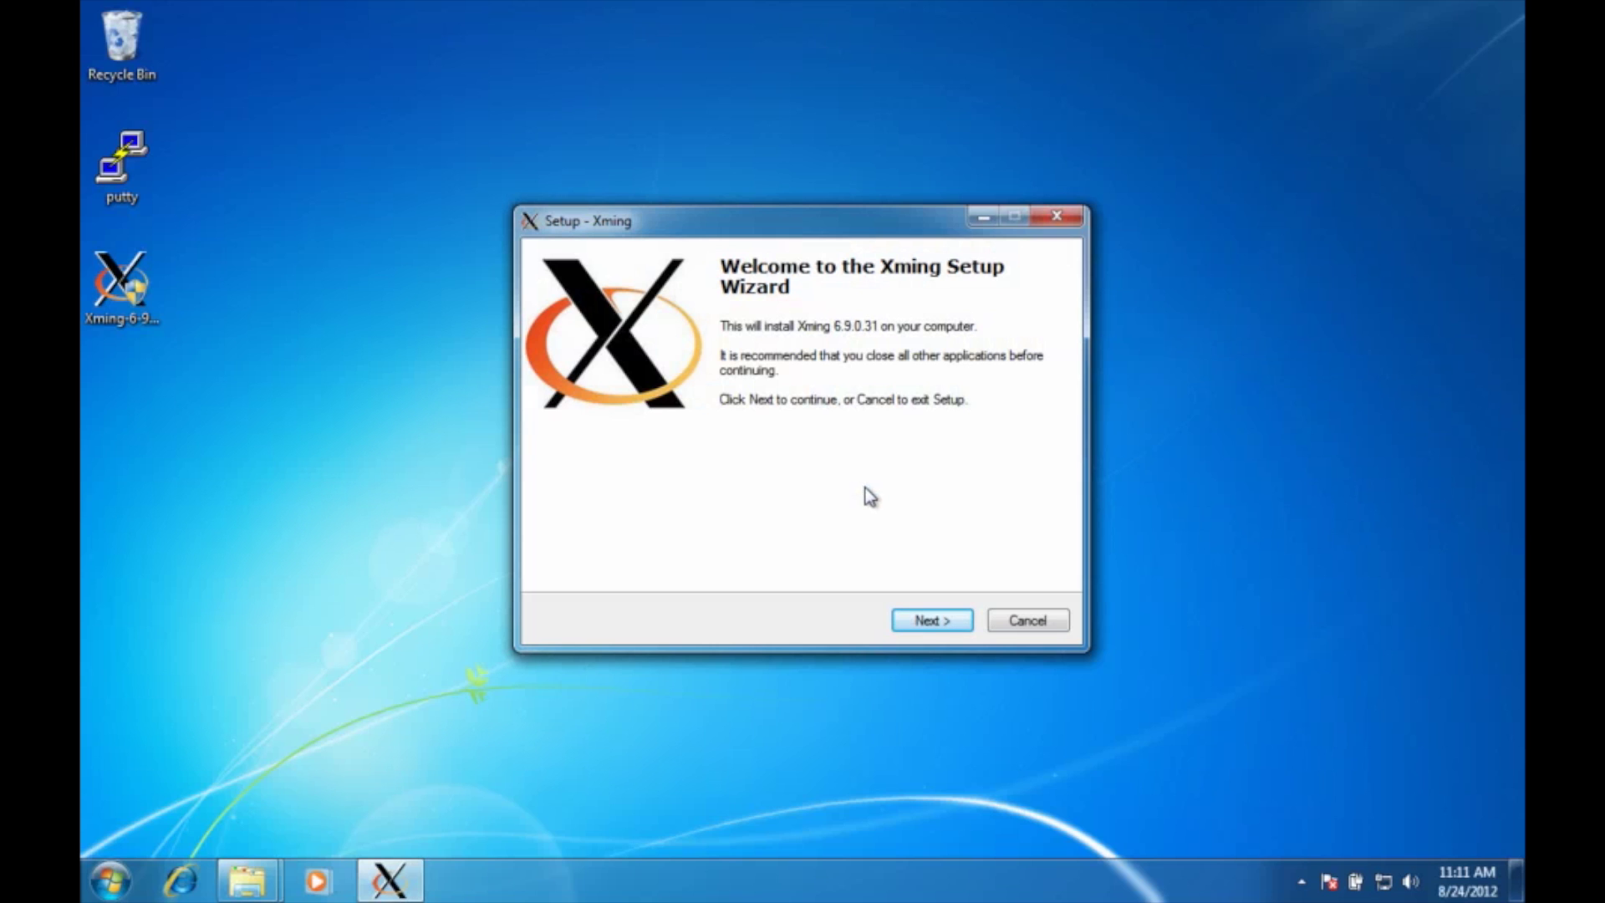
left_click(927, 617)
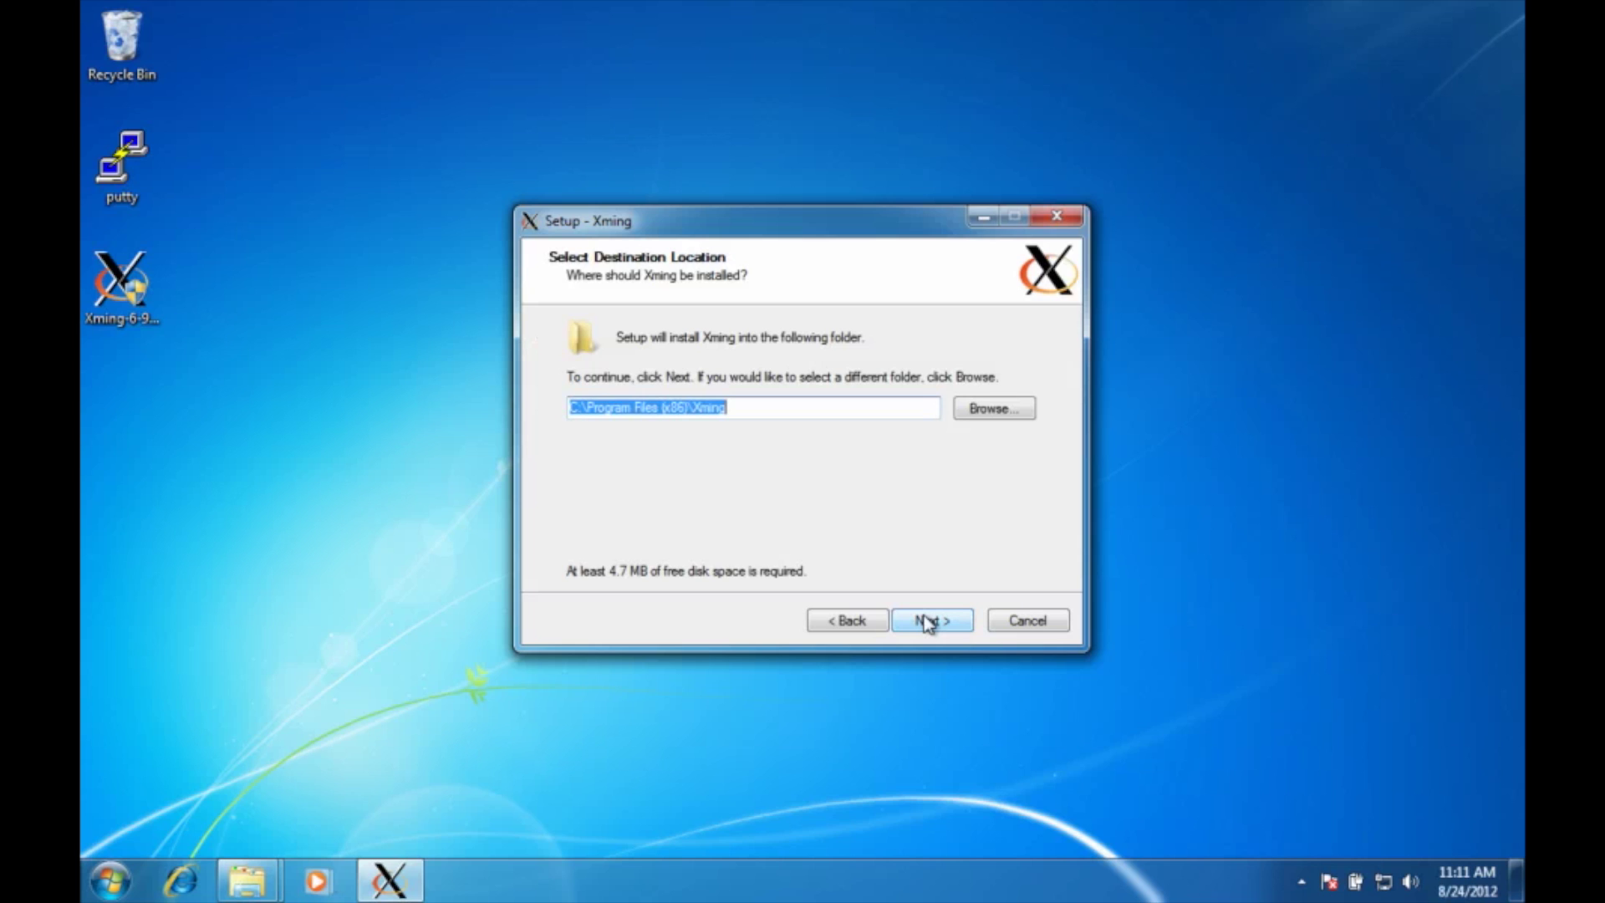
left_click(927, 623)
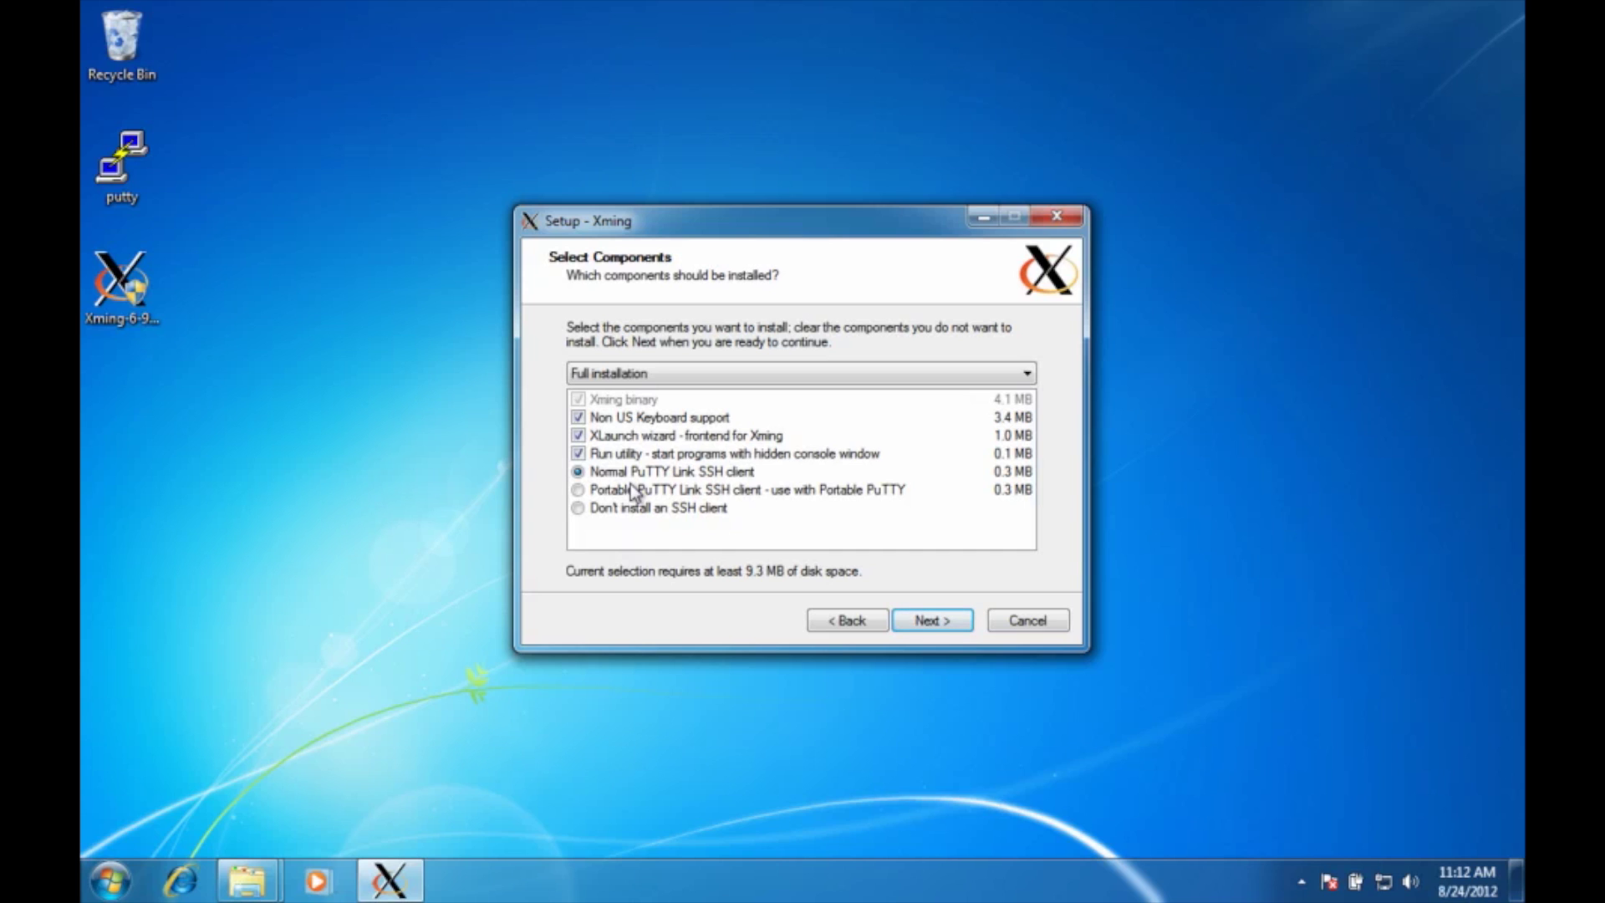
left_click(920, 624)
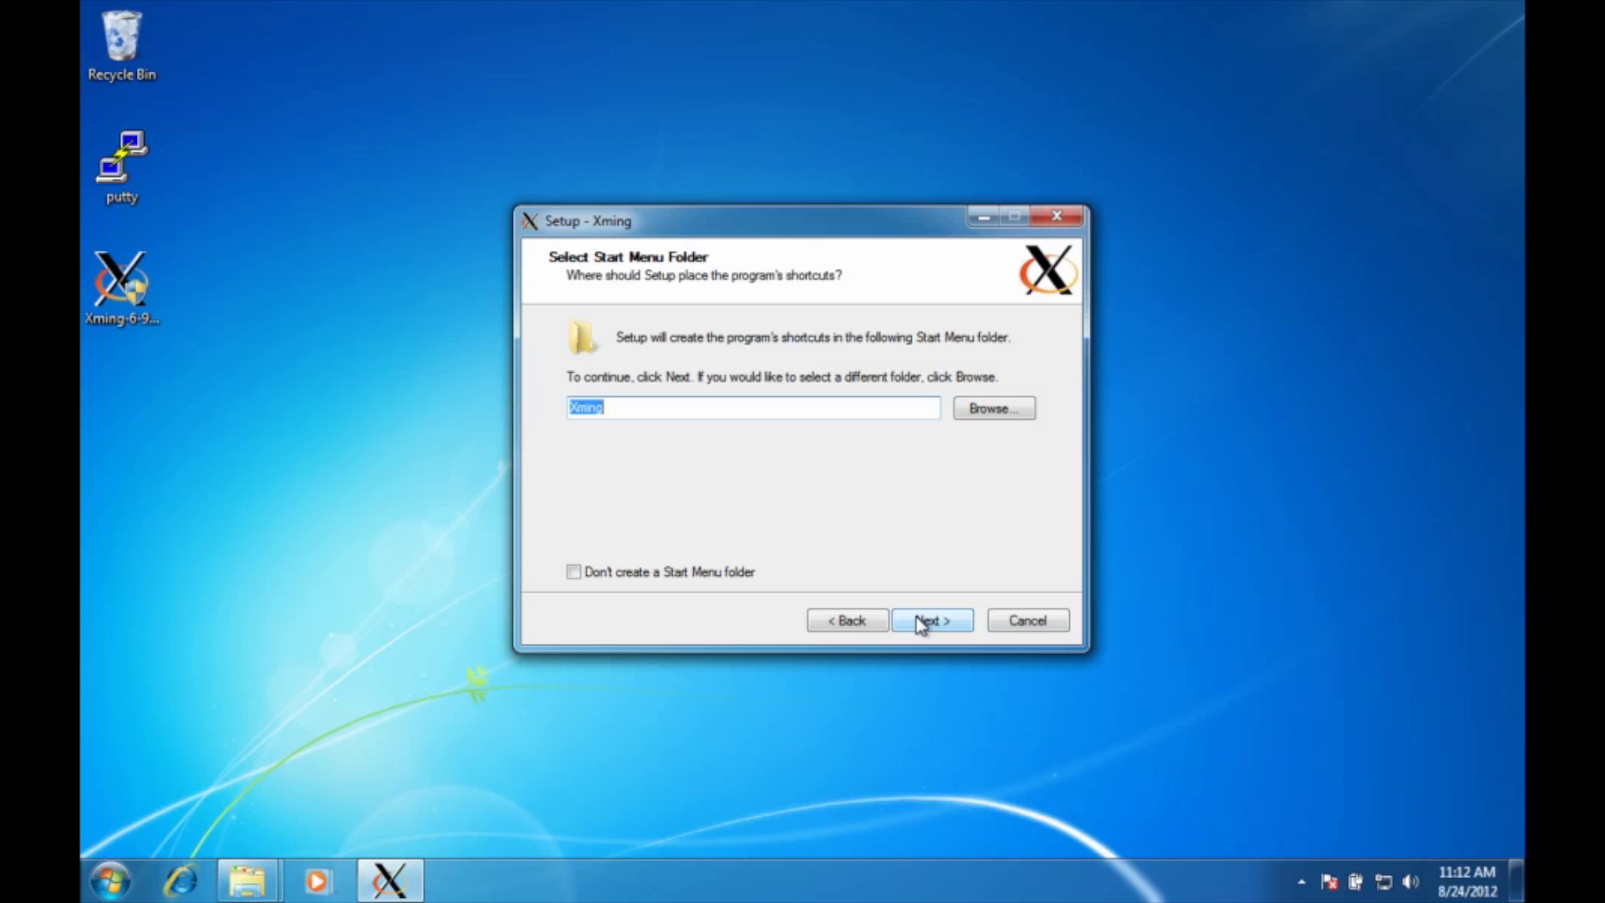
left_click(920, 624)
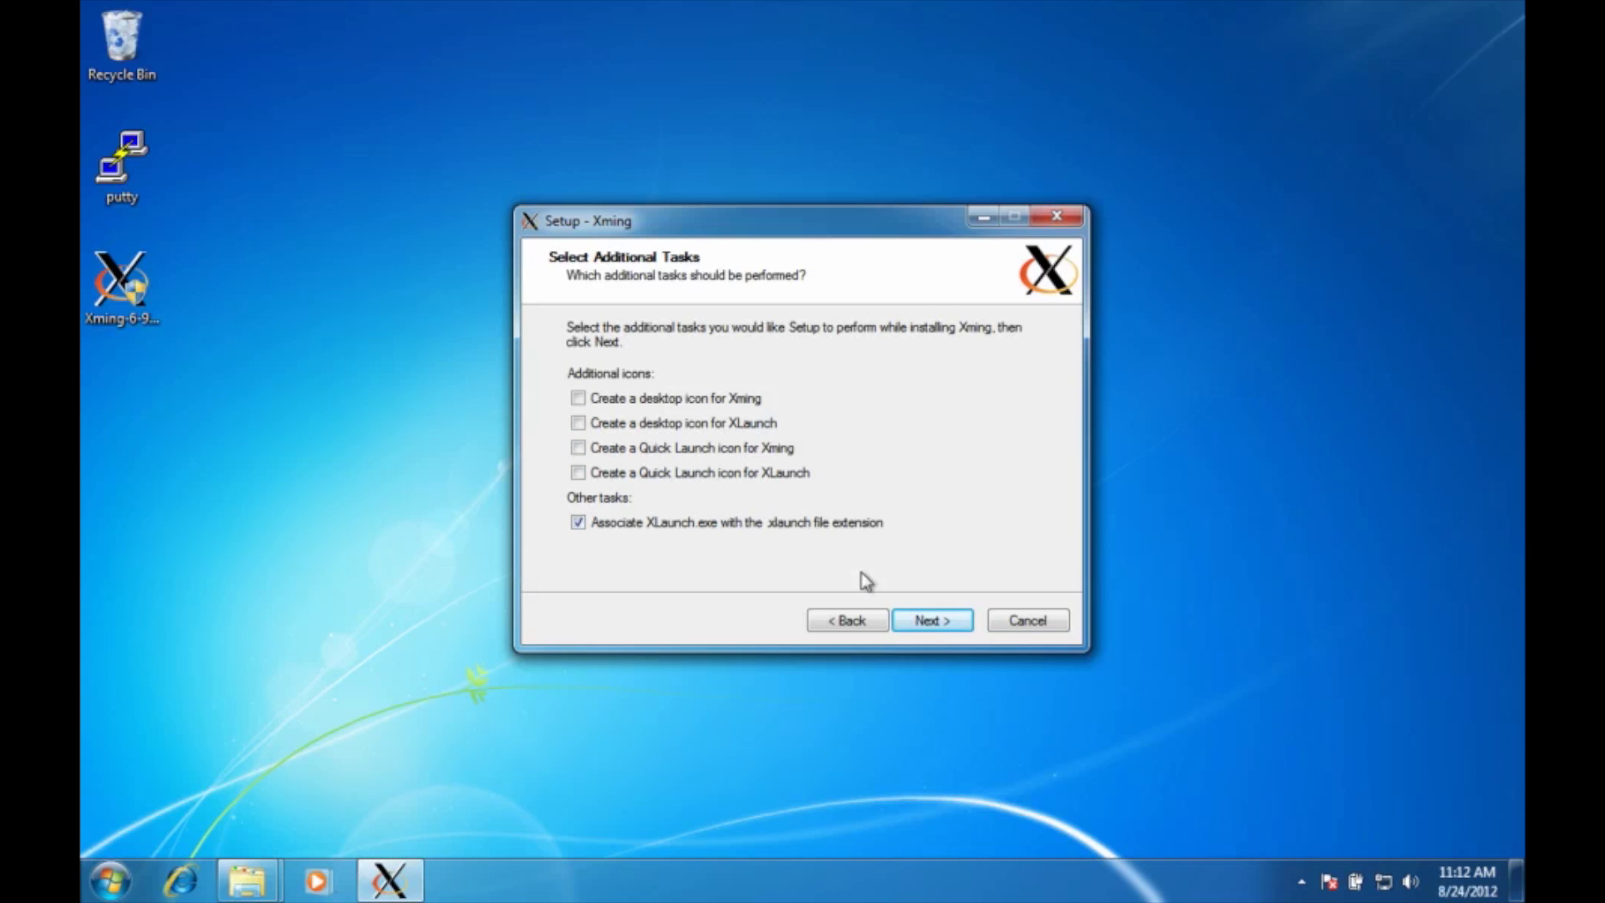
left_click(928, 636)
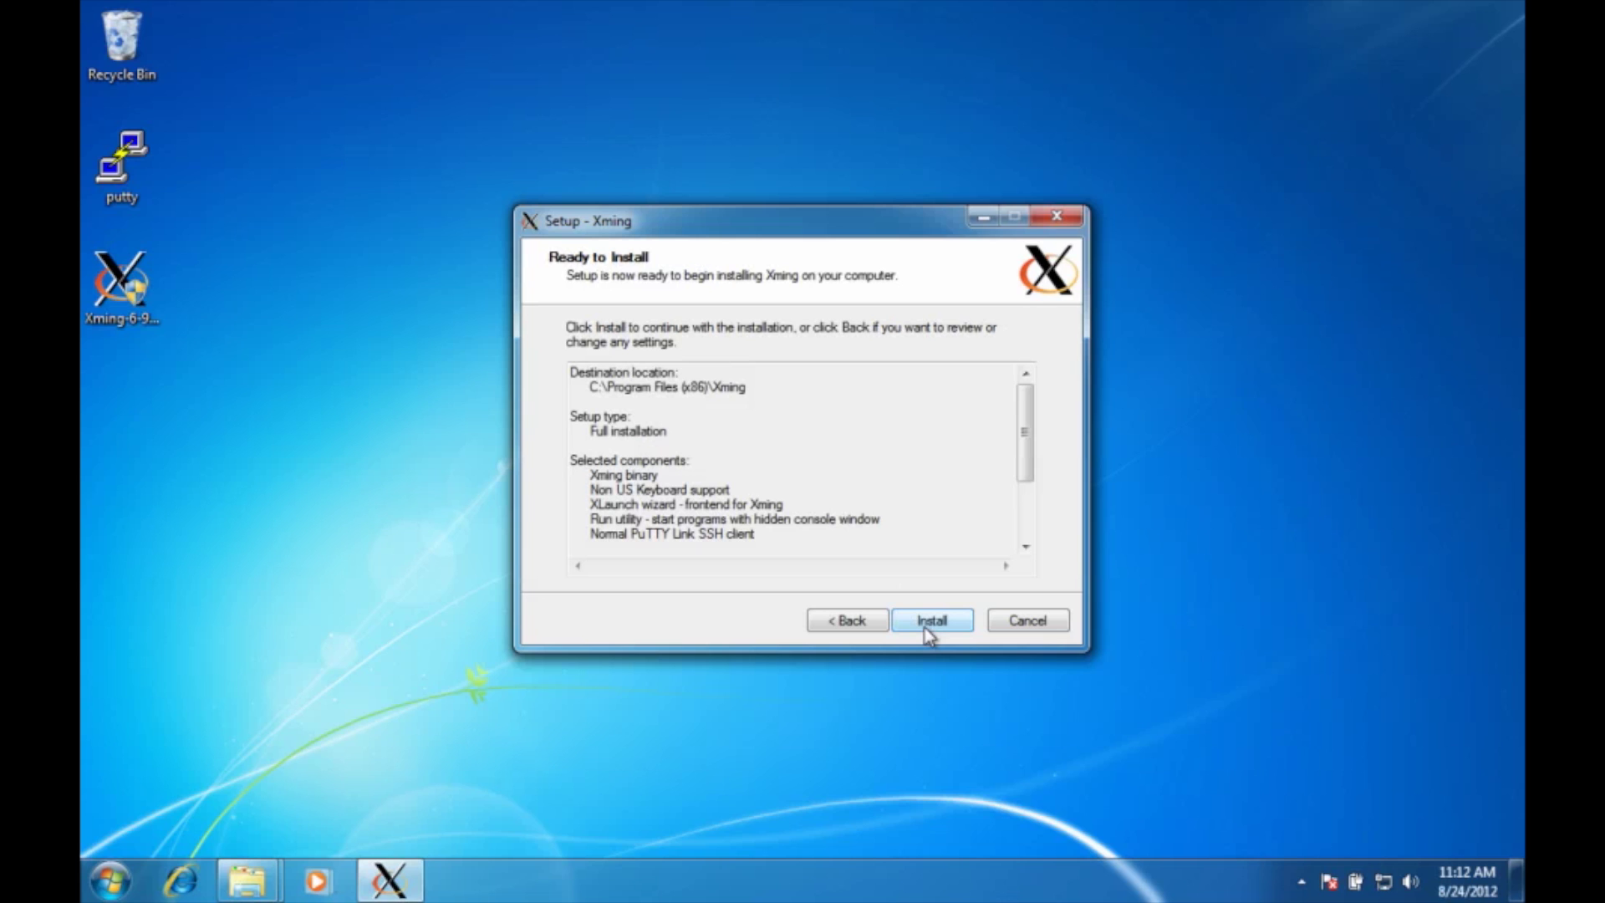
left_click(925, 629)
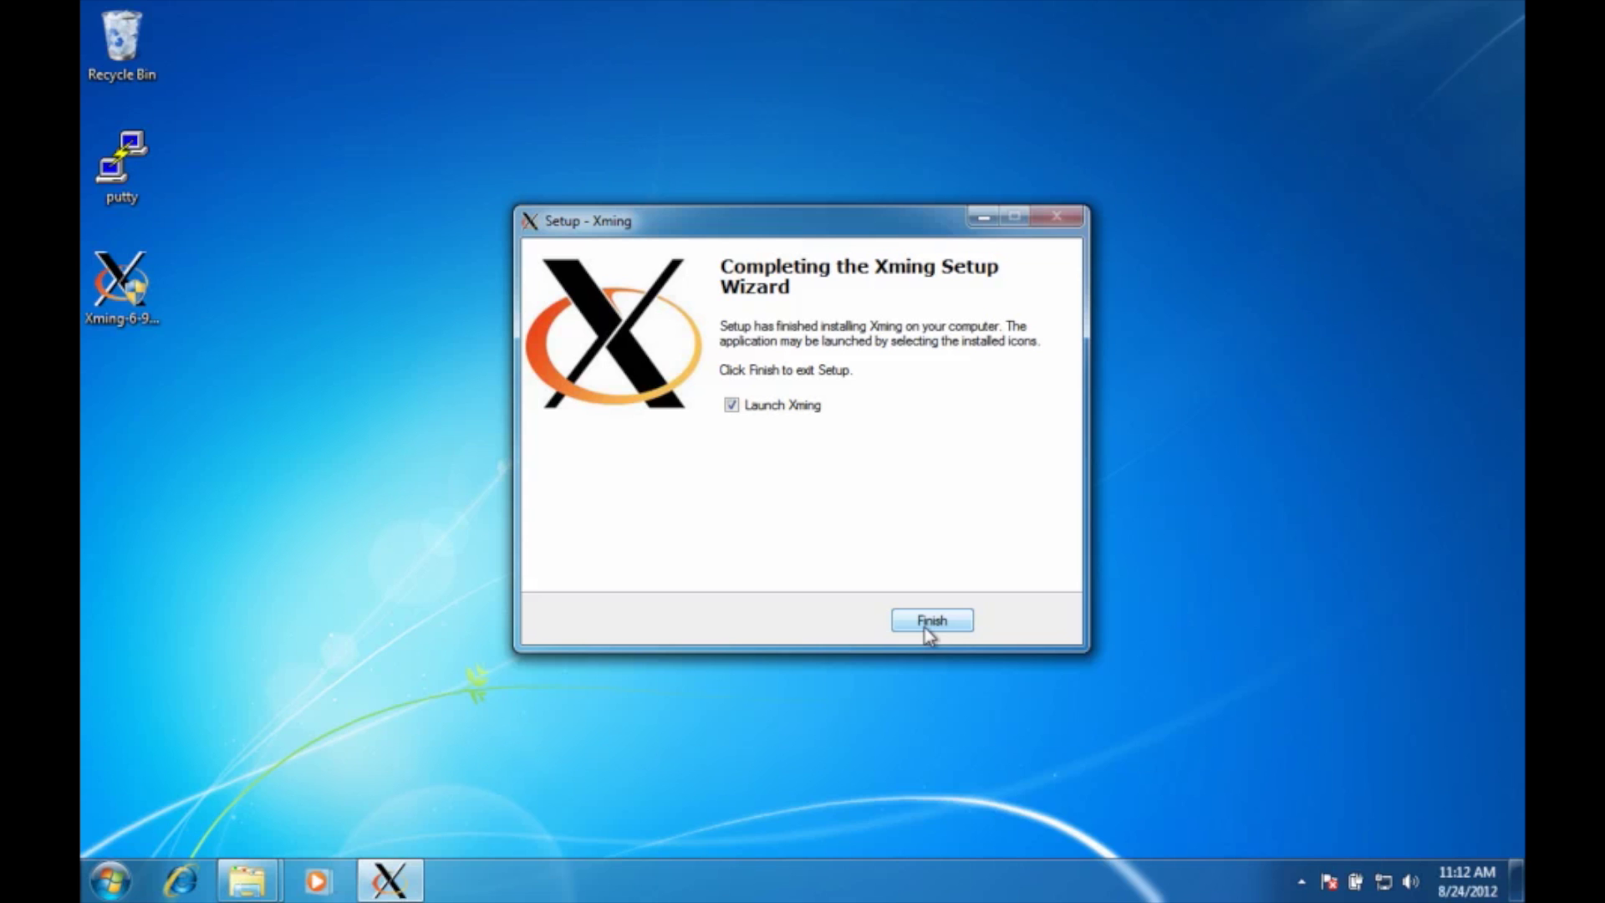
left_click(926, 629)
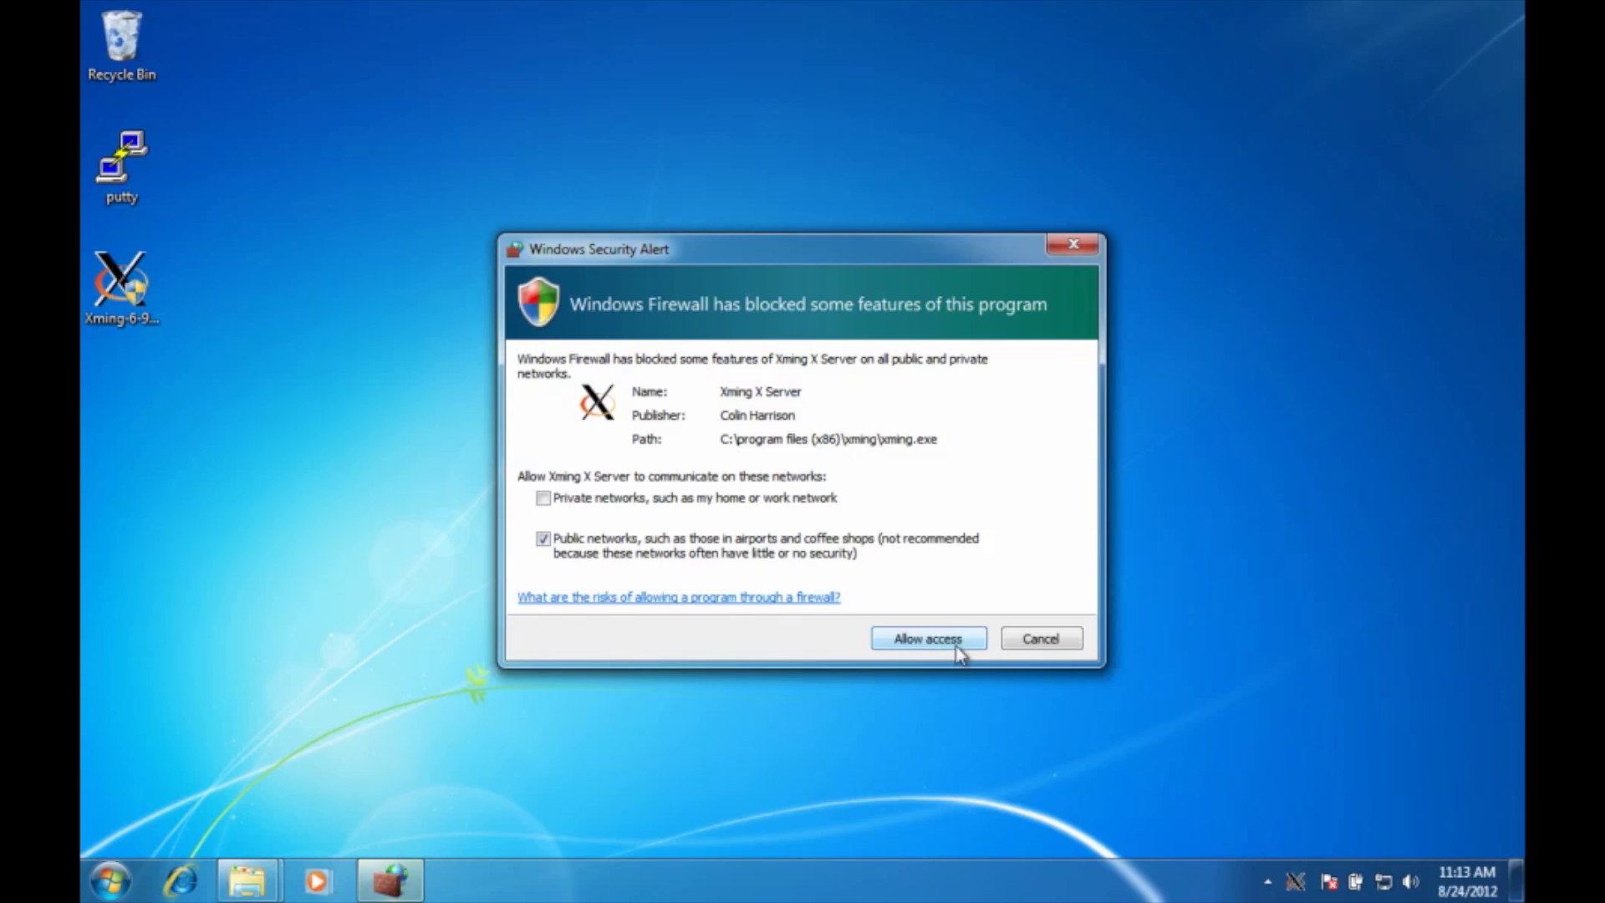
Allow Xming through the firewall, start it from All Programs > Xming, and confirm the Xming Server:0.0 tray icon.
left_click(958, 647)
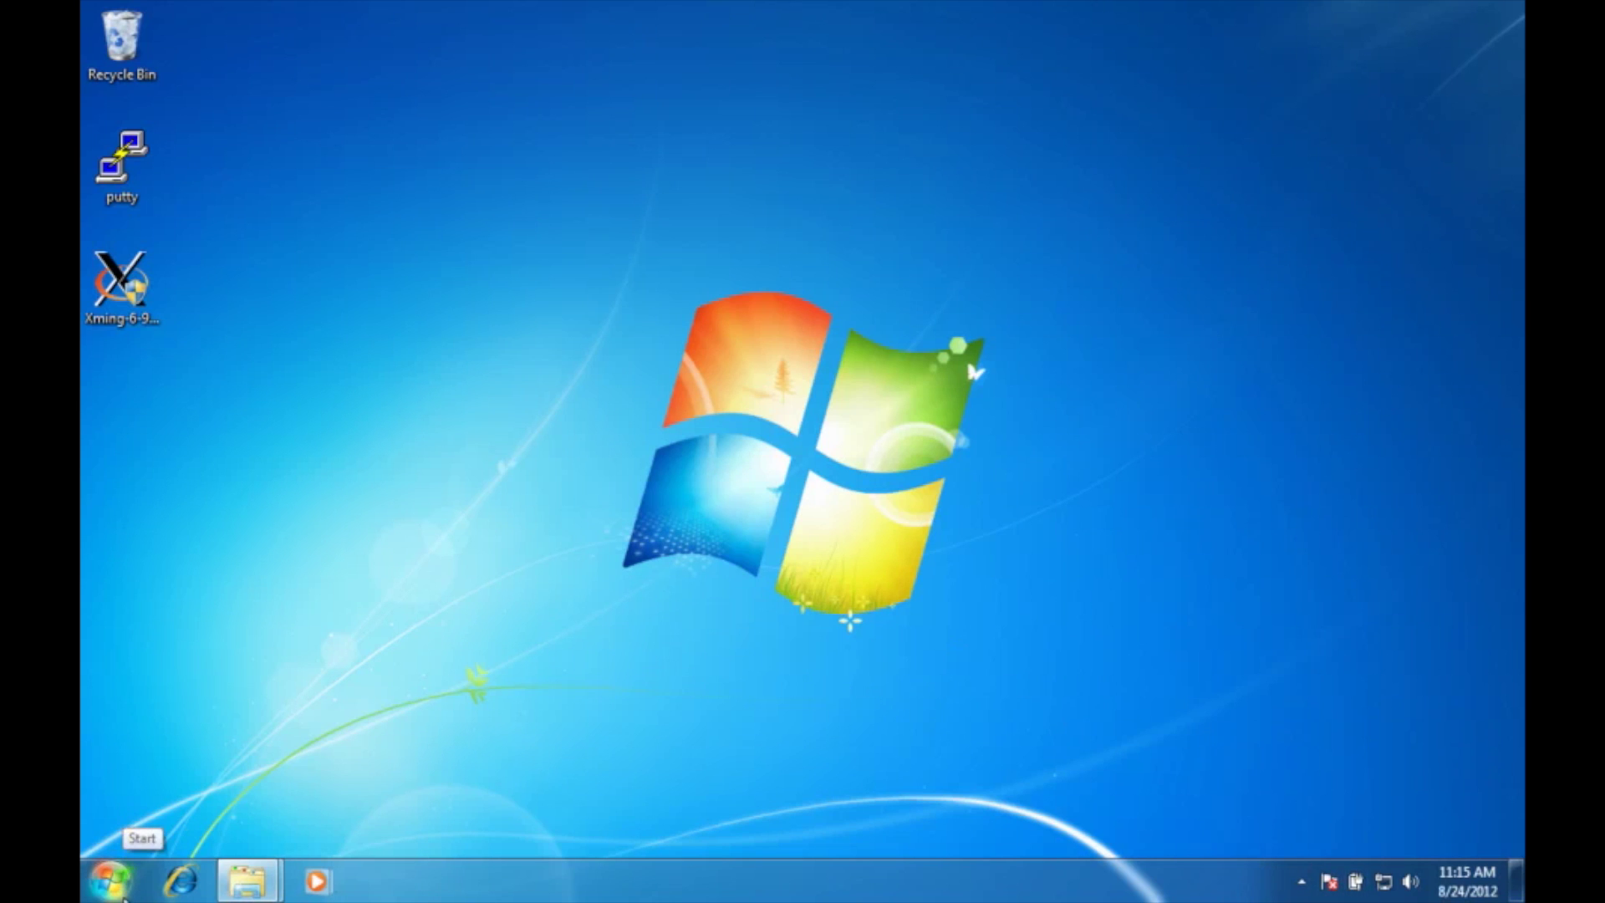
left_click(126, 881)
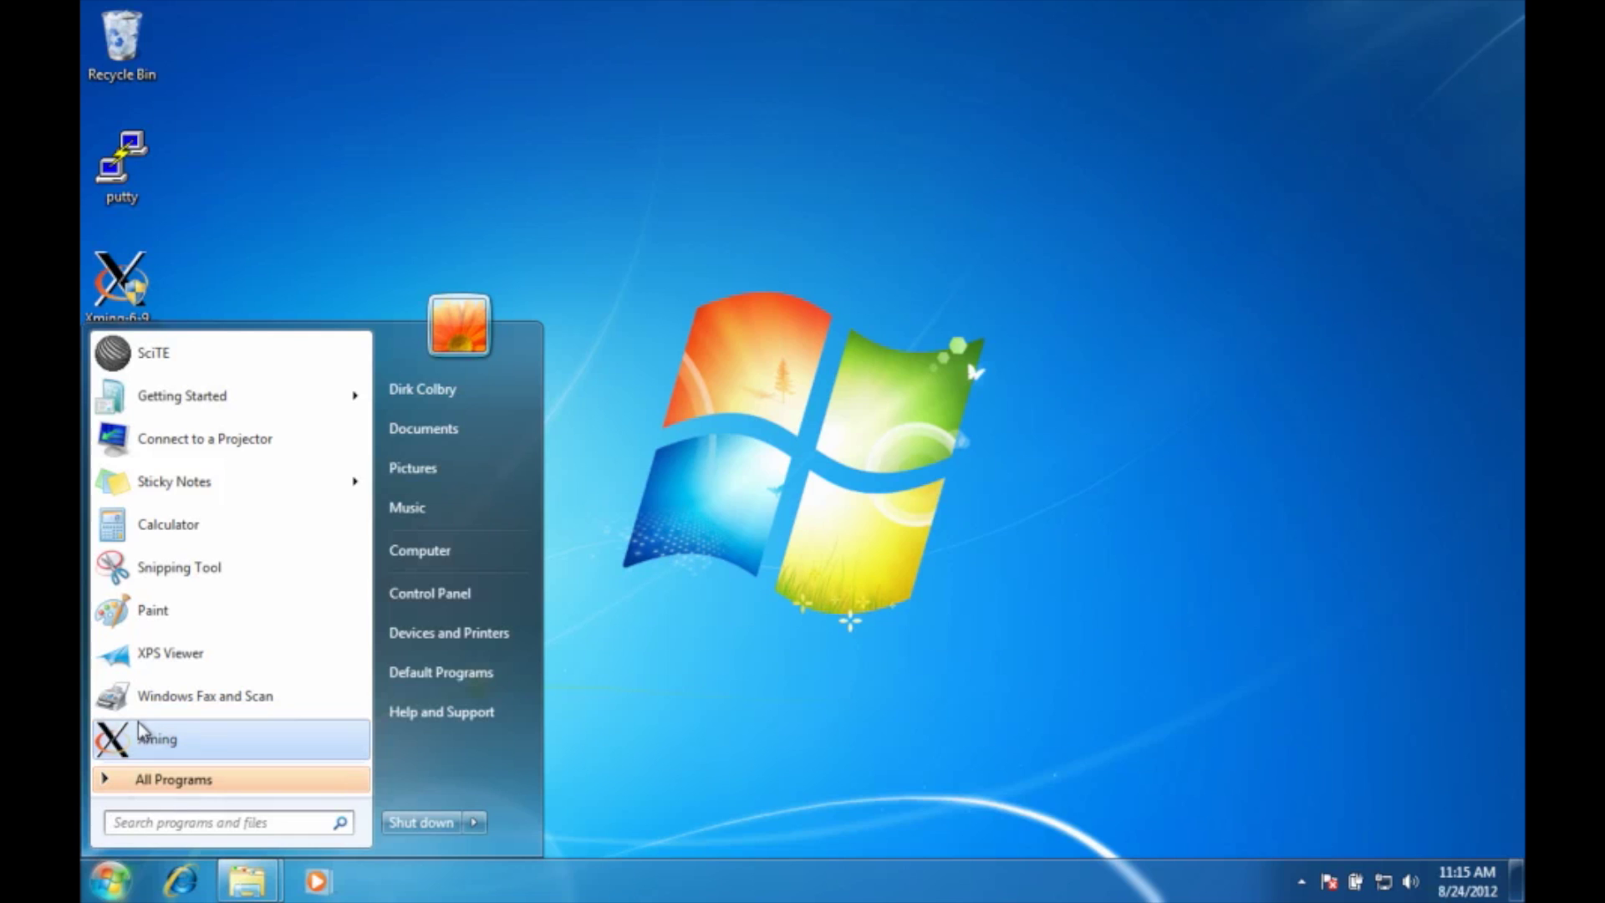
left_click(167, 779)
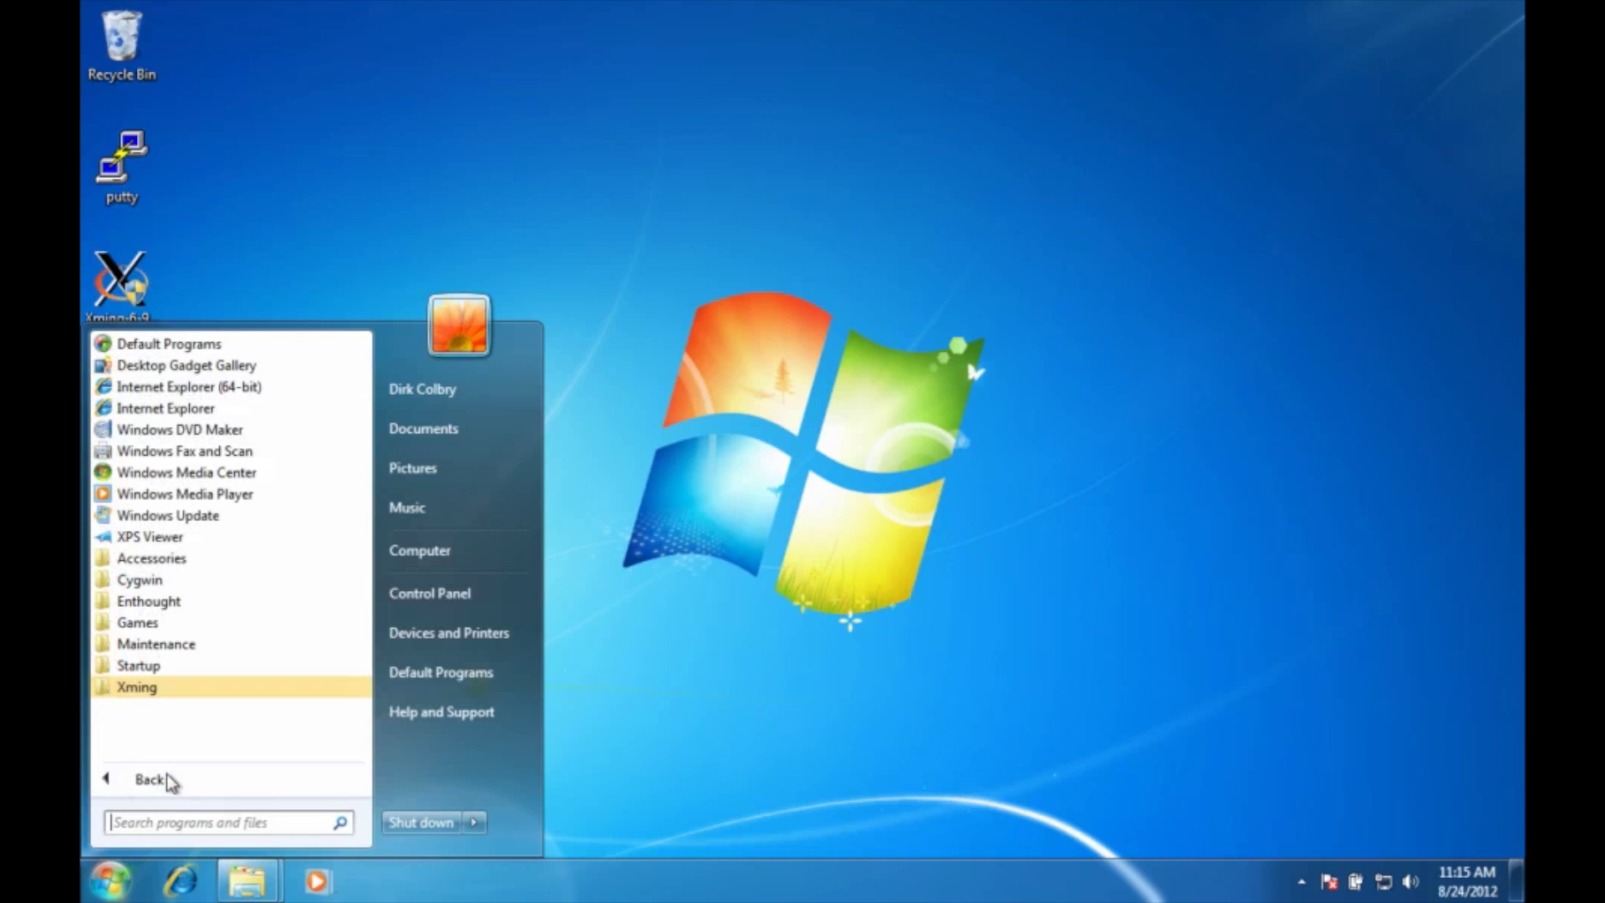
left_click(138, 686)
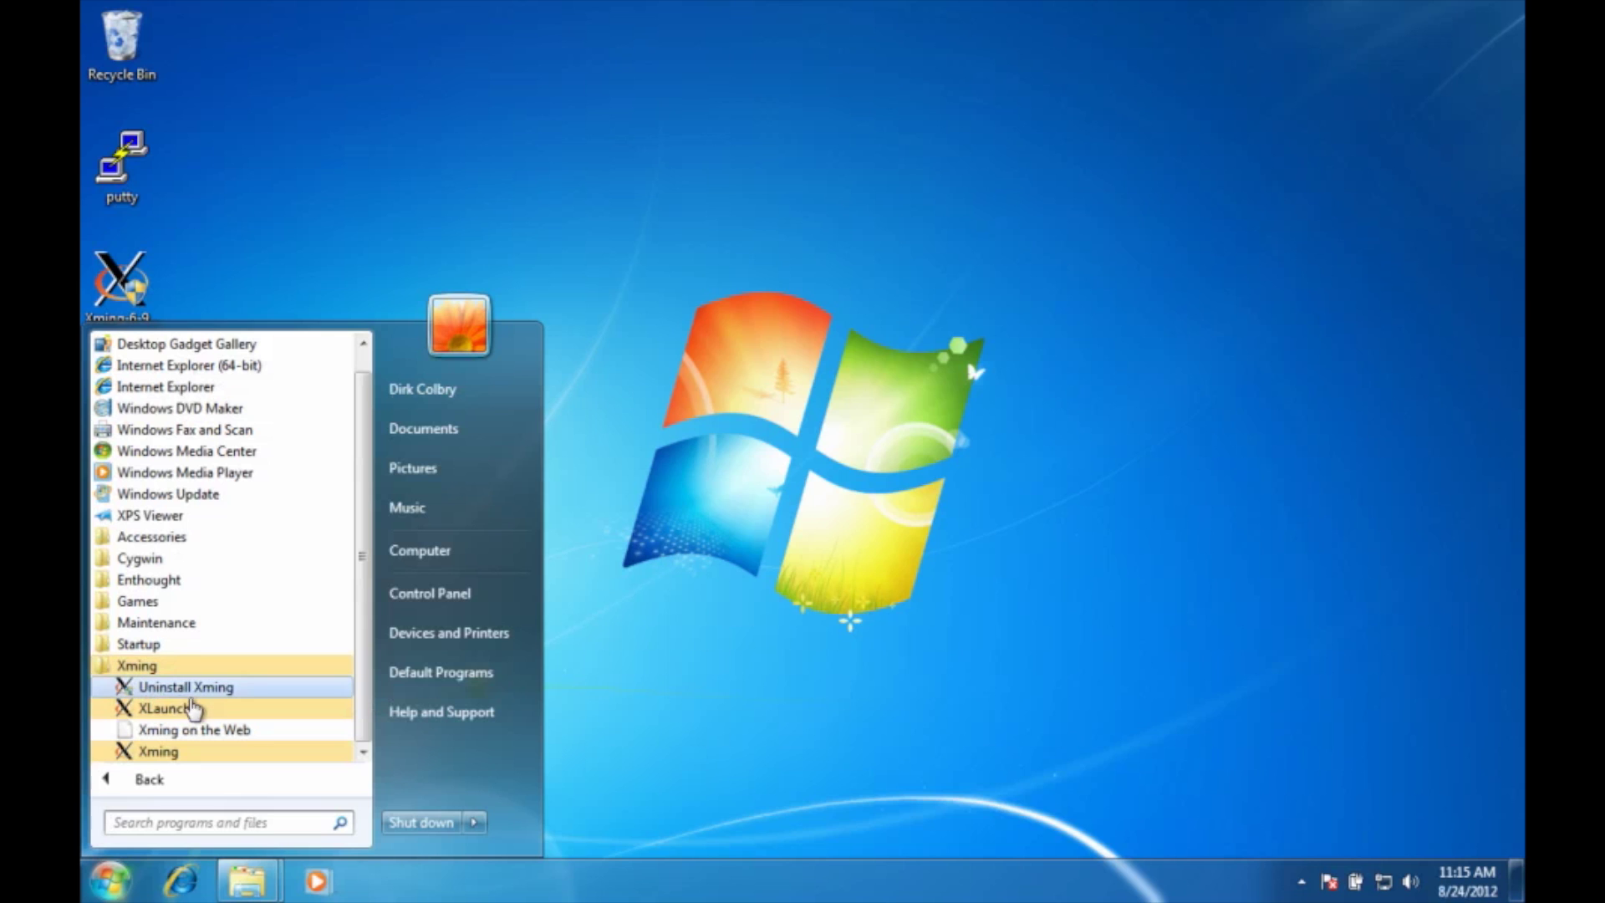
left_click(167, 751)
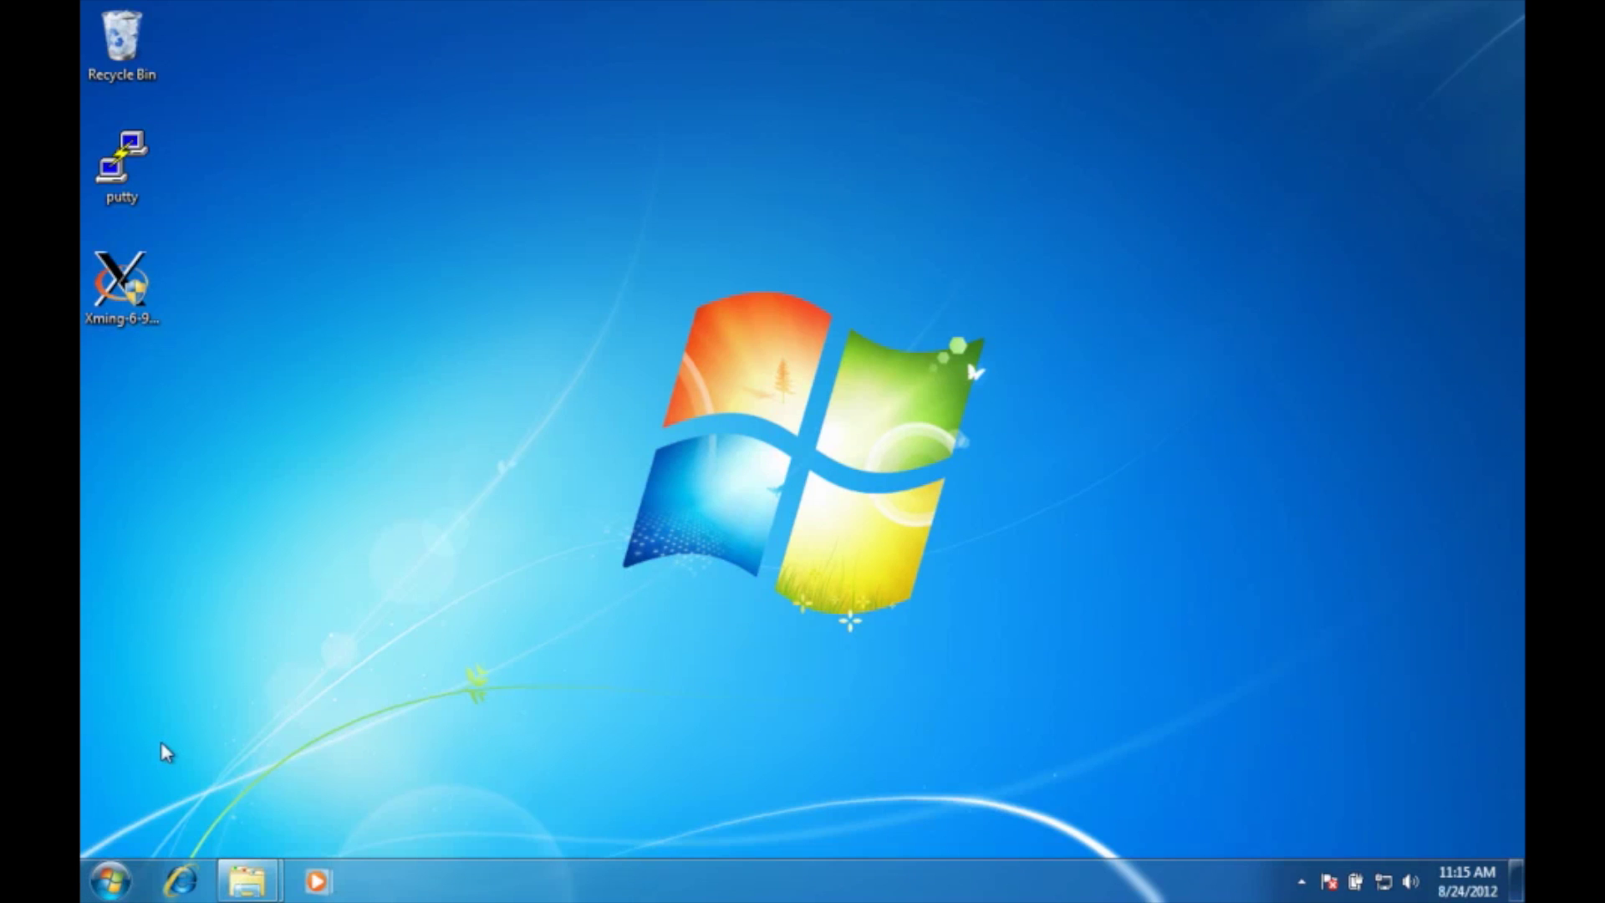
left_click(1303, 882)
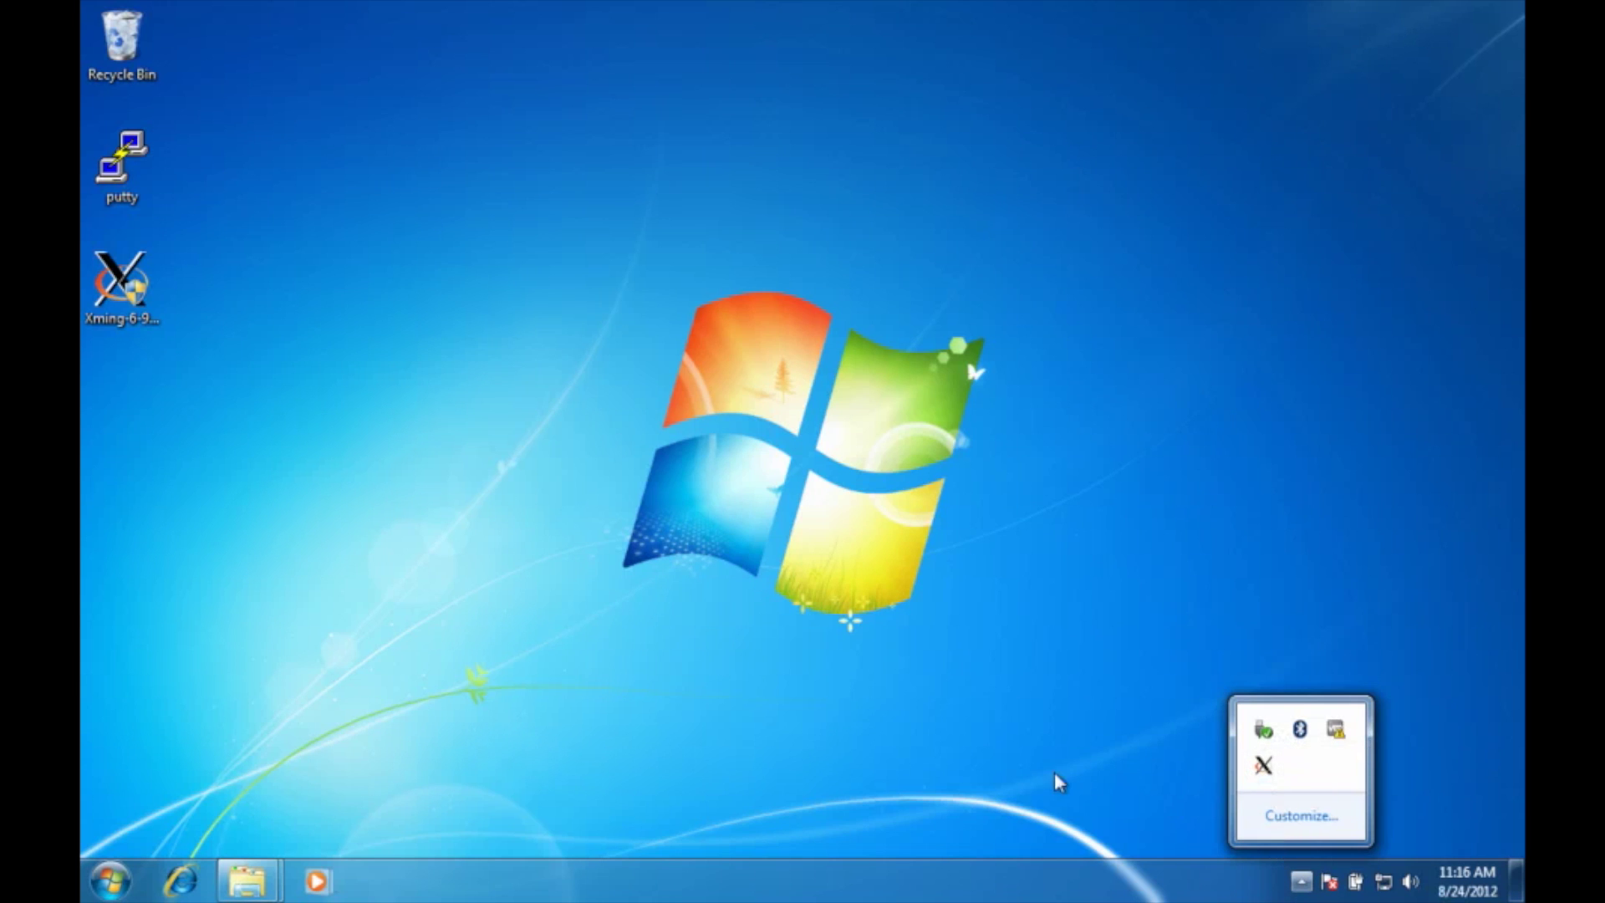
left_click(690, 636)
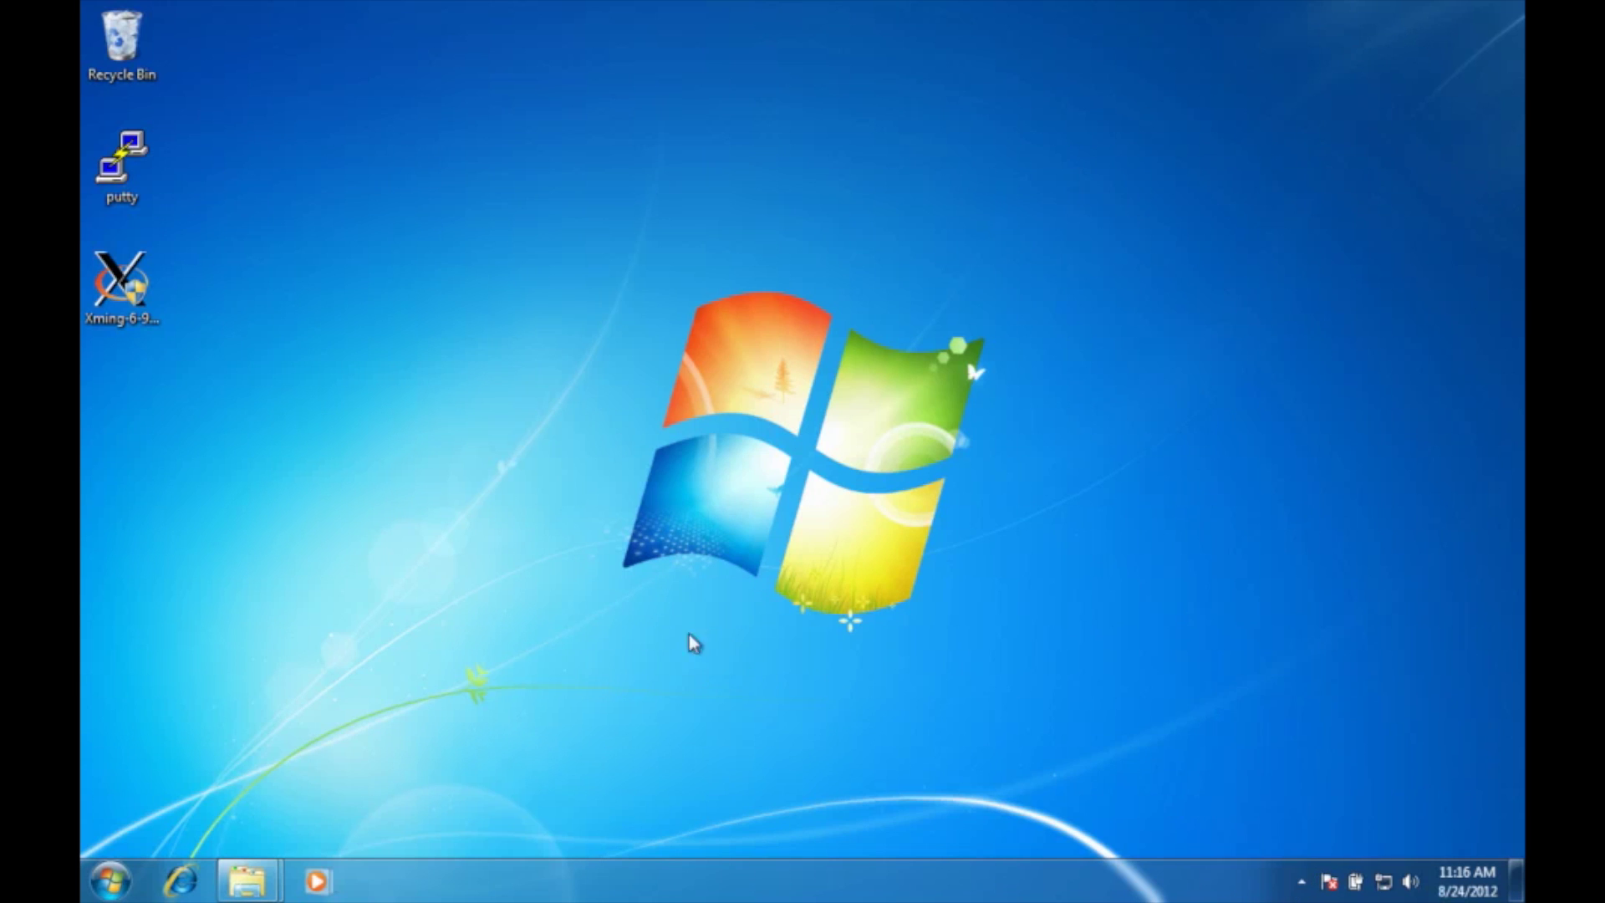
Launch PuTTY, load the saved HPCC session for hpcc.msu.edu, and expand Connection > SSH.
double_click(119, 178)
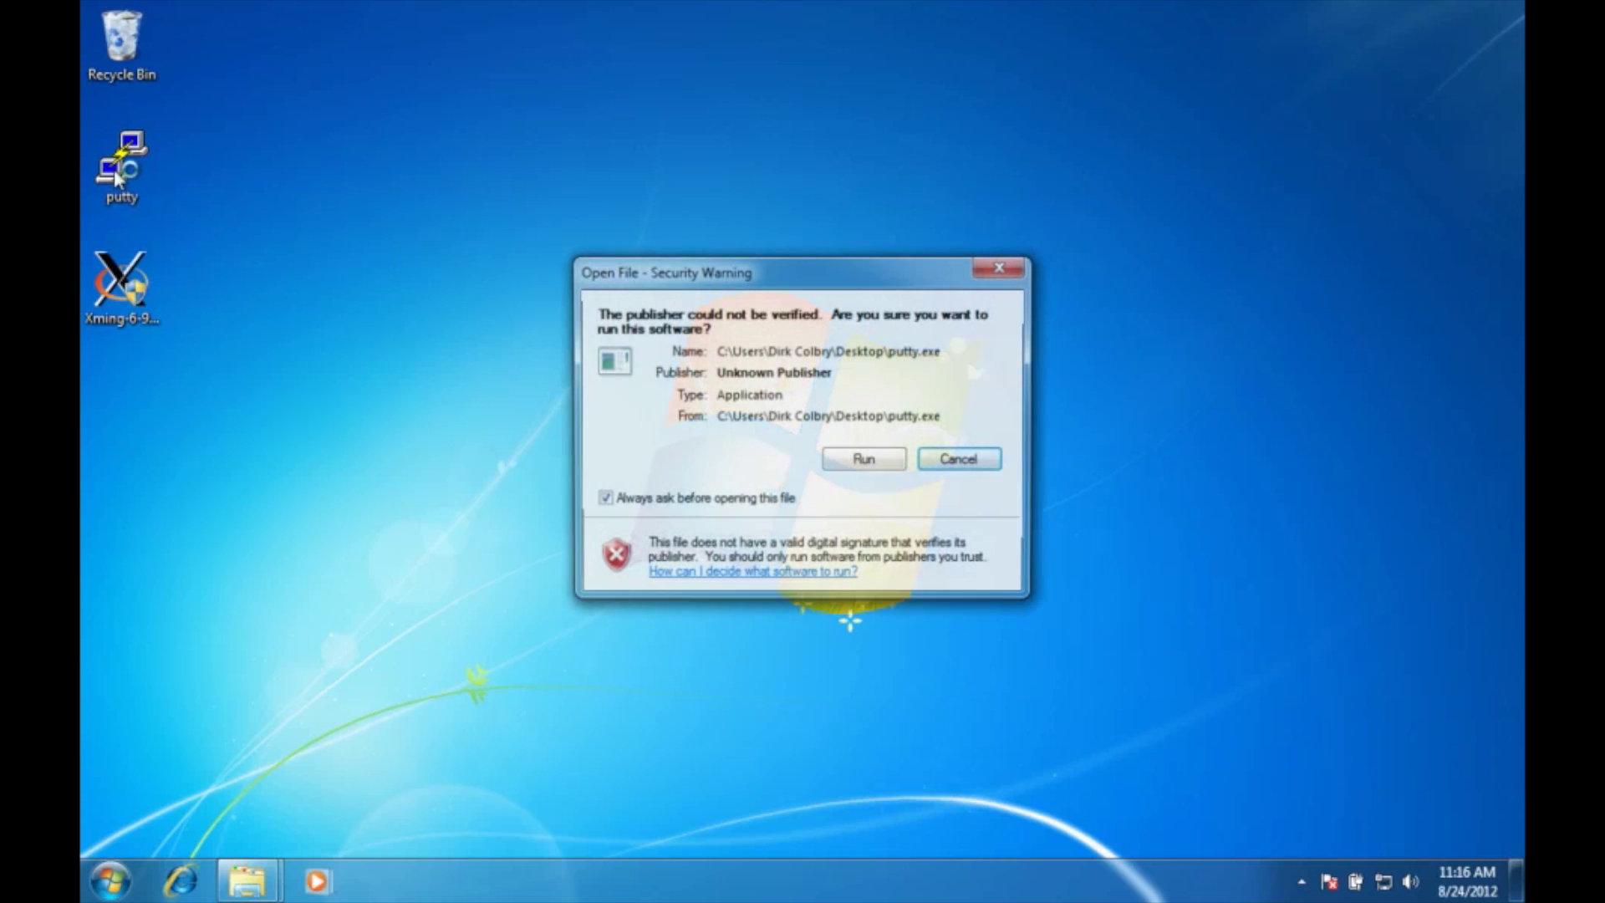
left_click(828, 465)
left_click(789, 487)
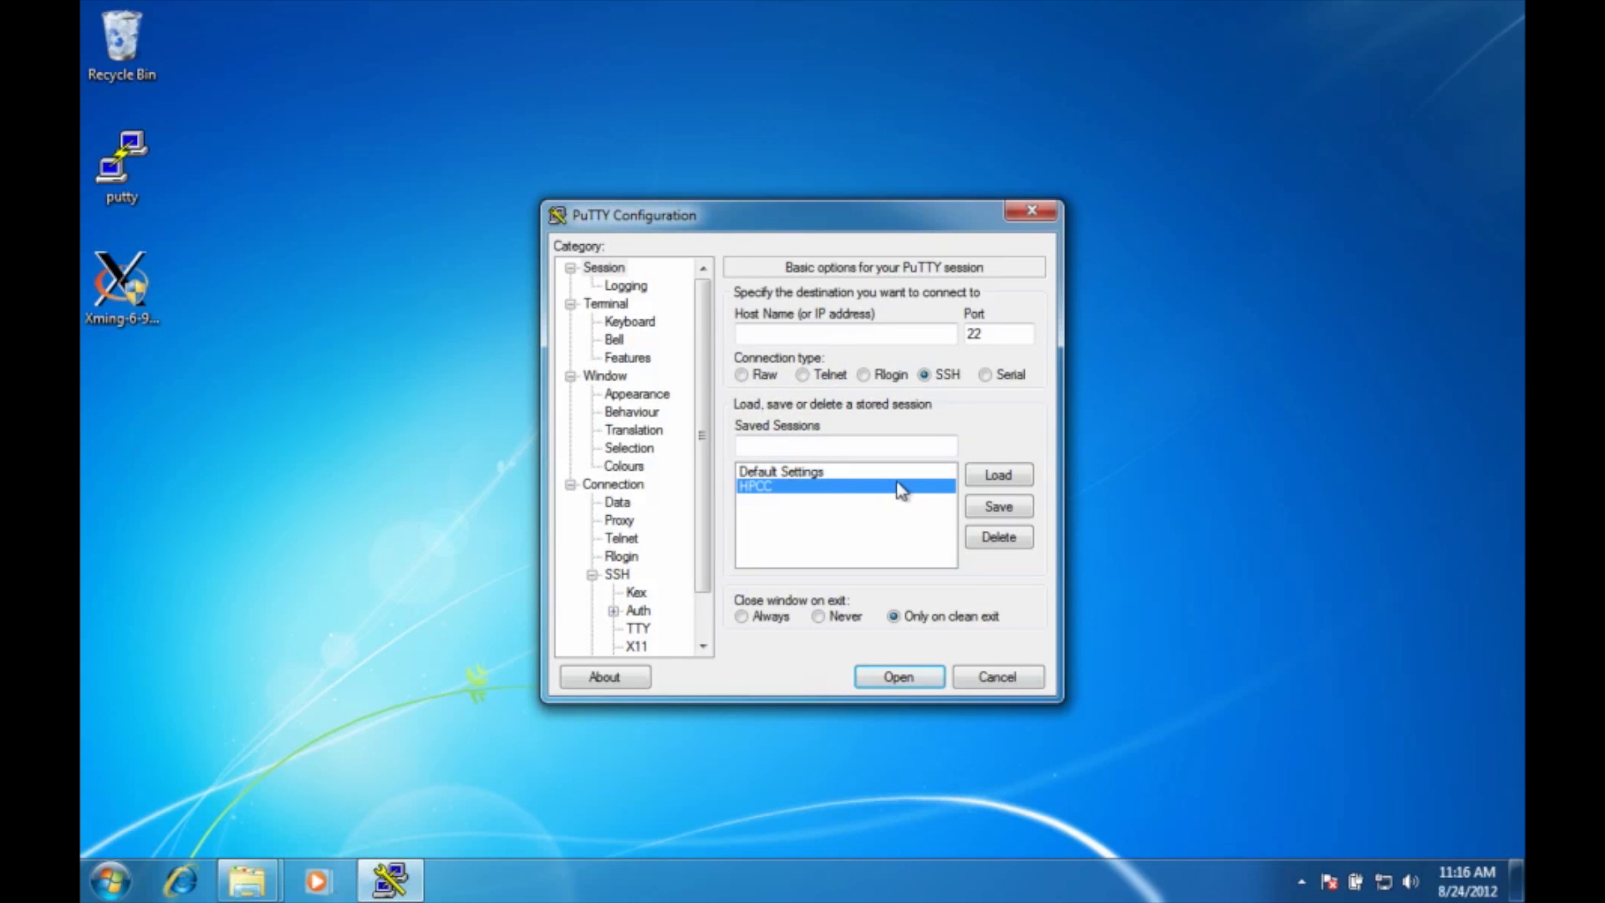
left_click(975, 480)
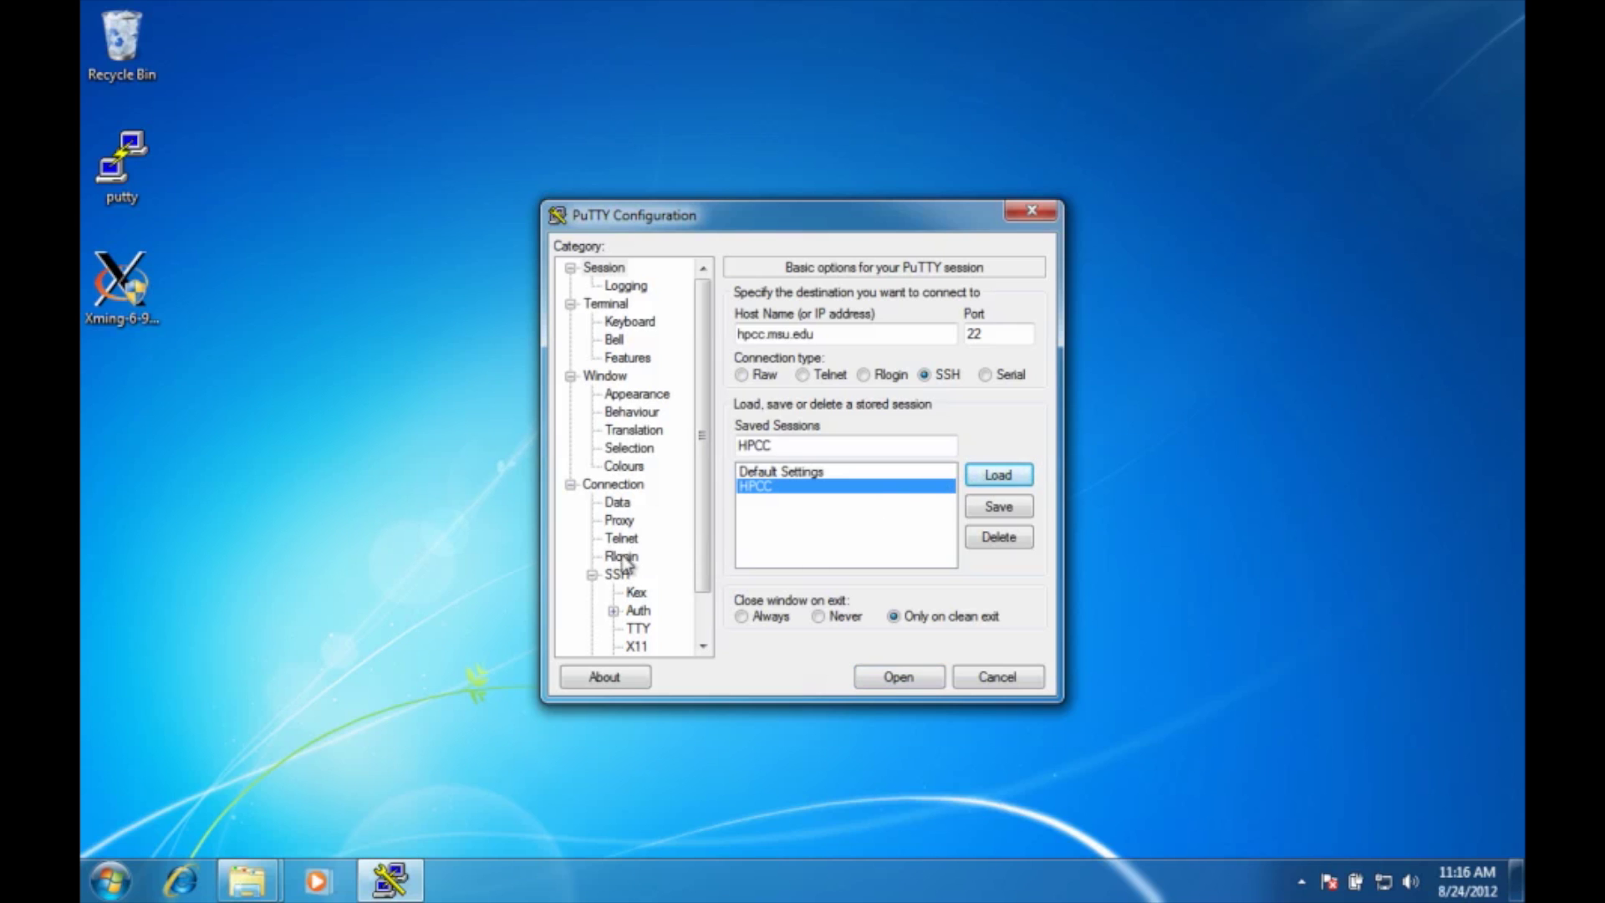
left_click(592, 574)
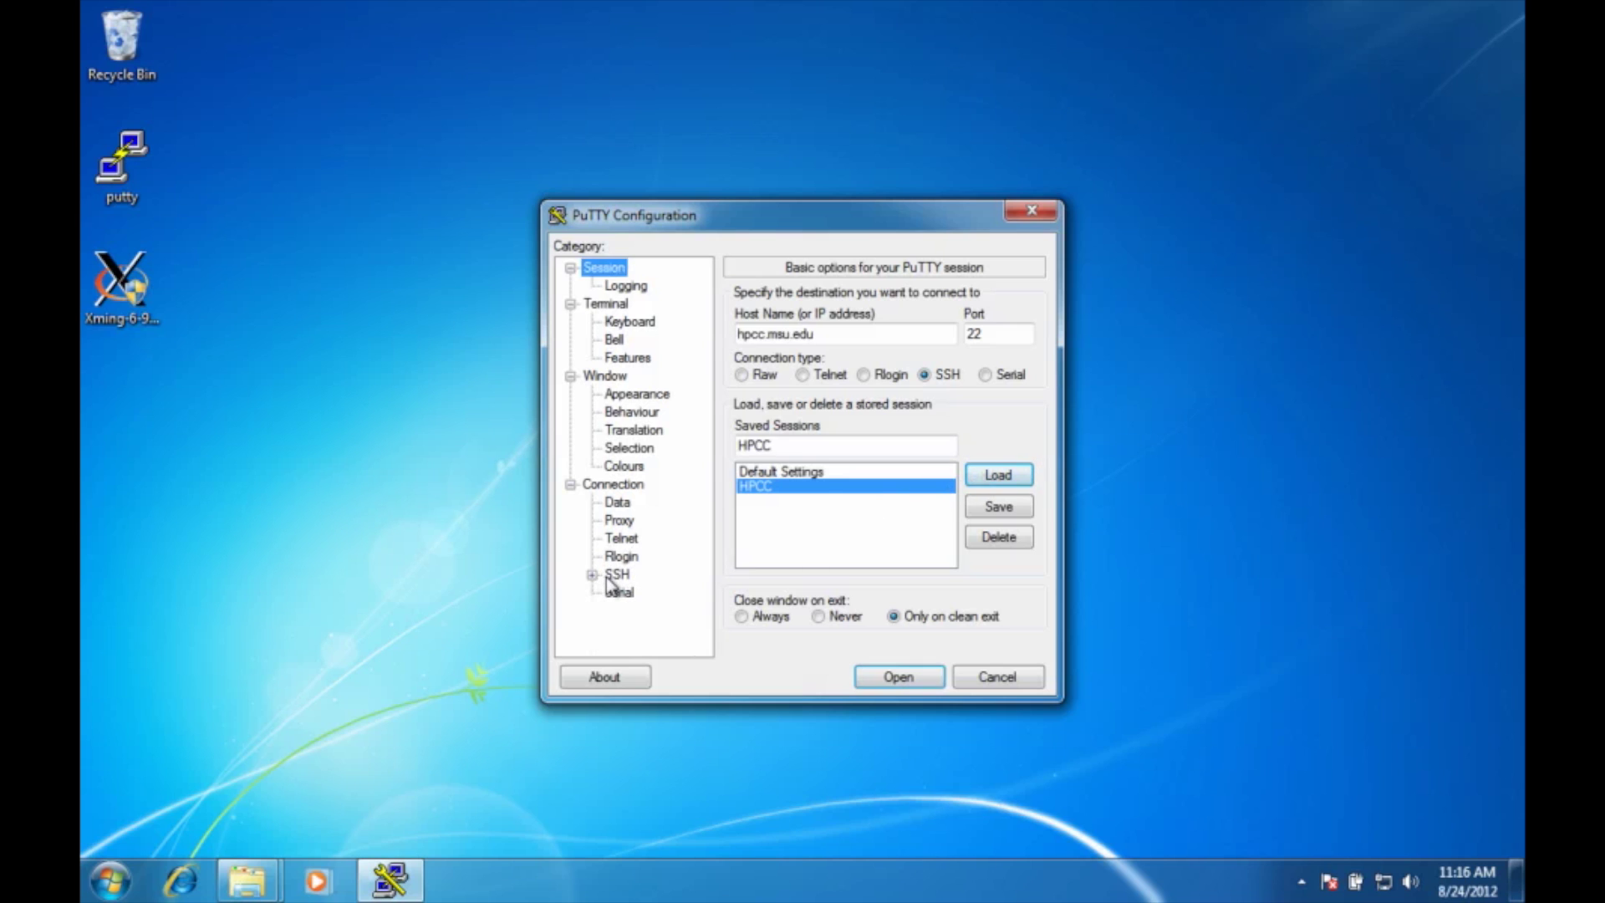
left_click(616, 574)
left_click(591, 574)
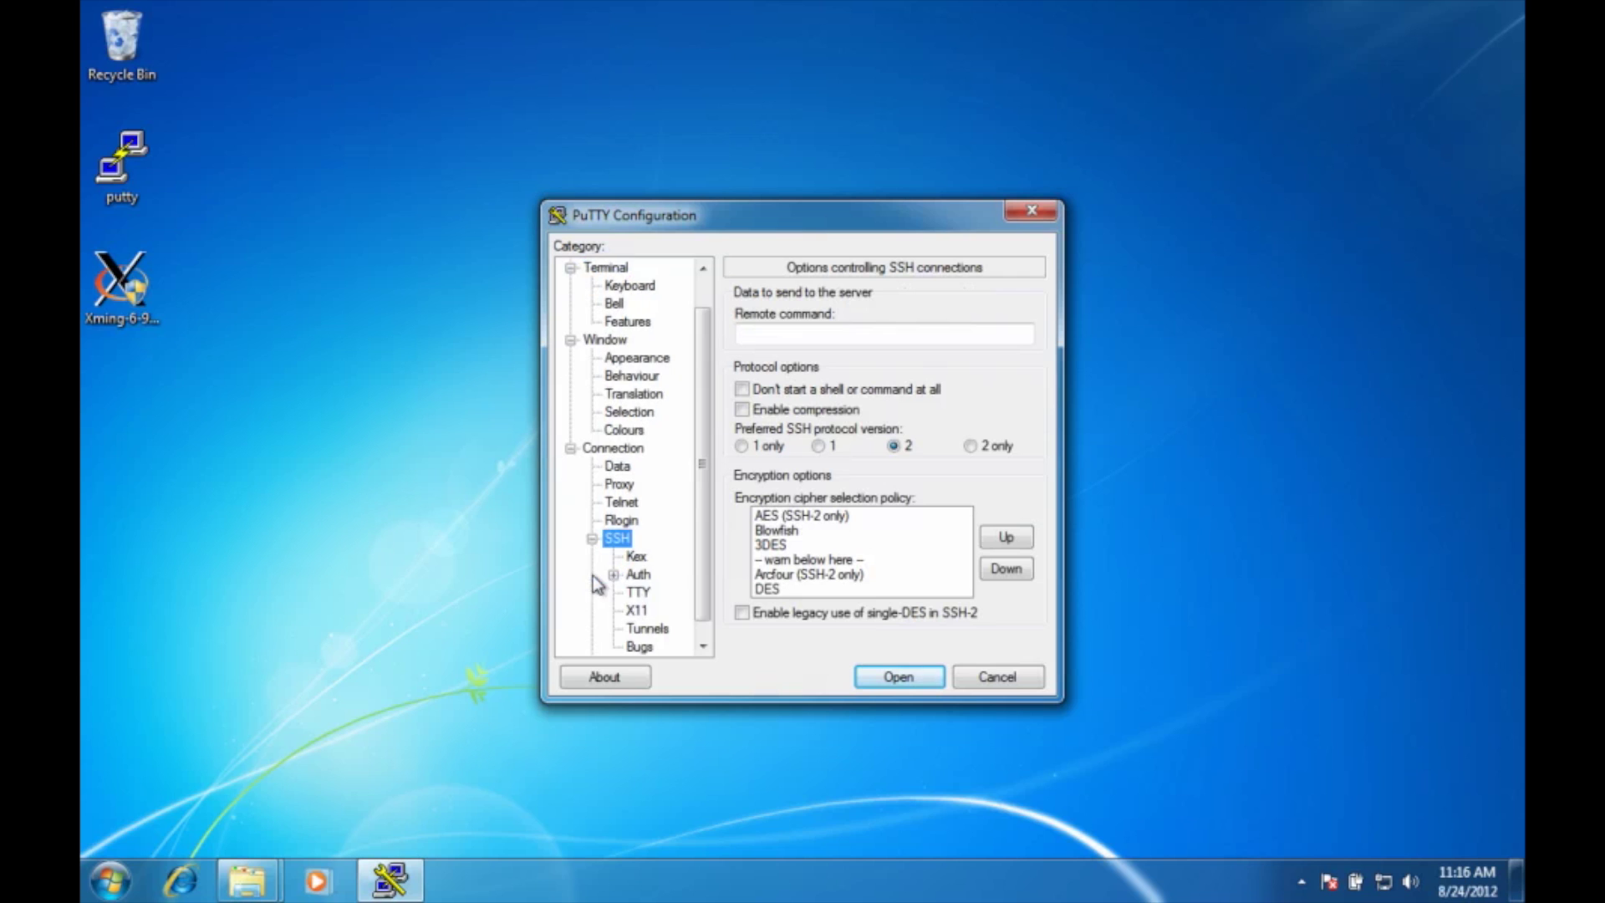
Tick Enable X11 forwarding under SSH > X11 and save it into the HPCC session.
left_click(637, 611)
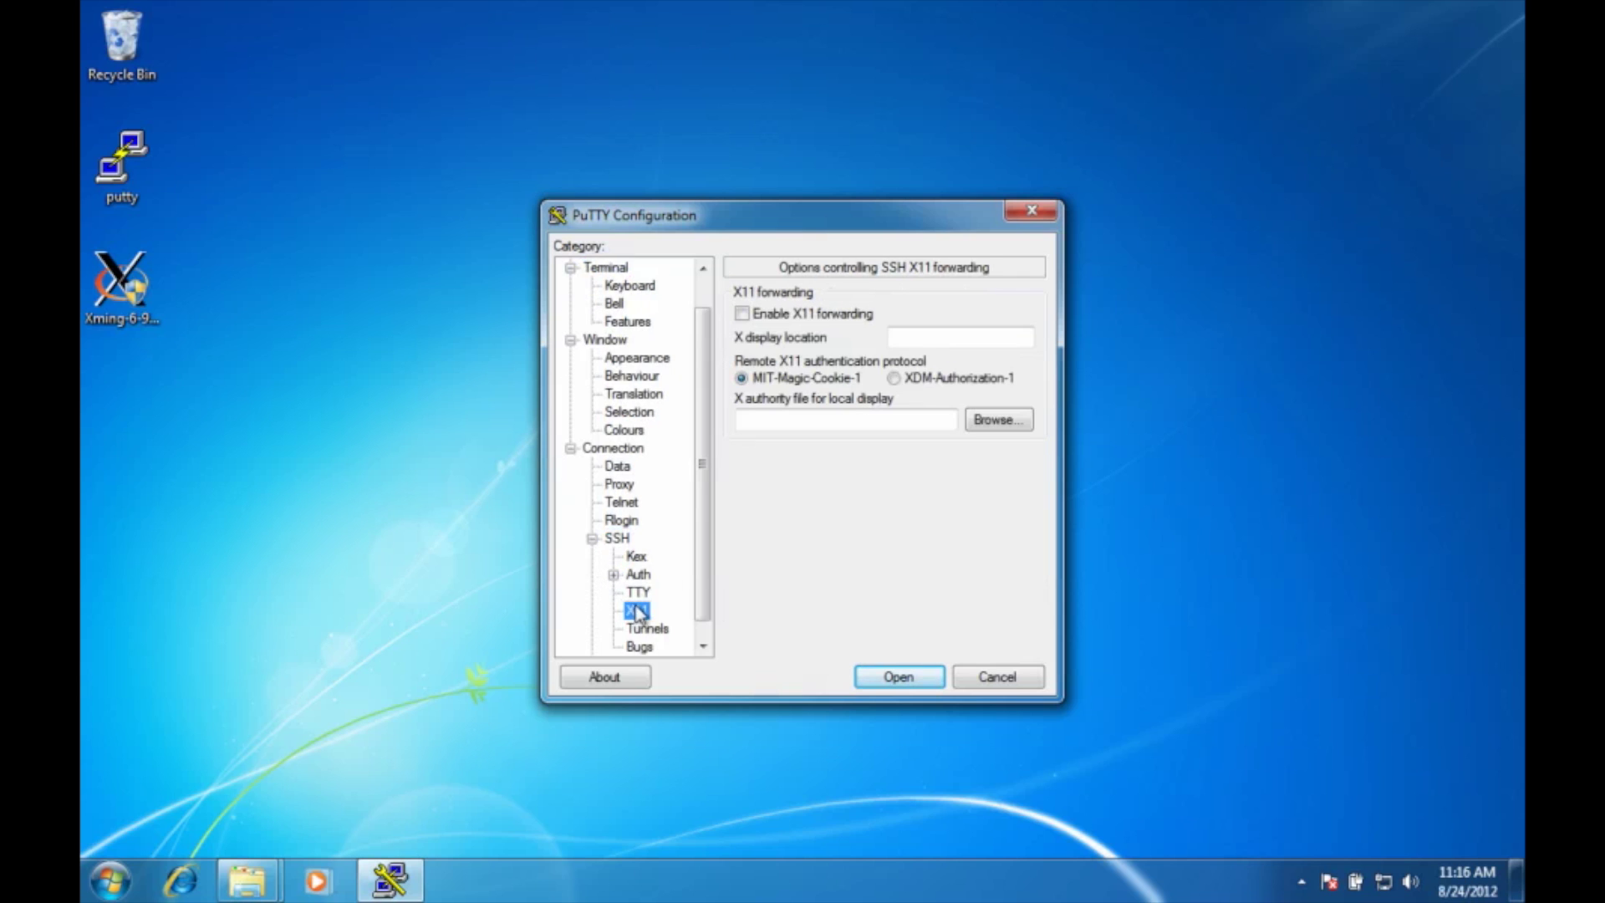
left_click(741, 316)
scroll(694, 299, "up", 1)
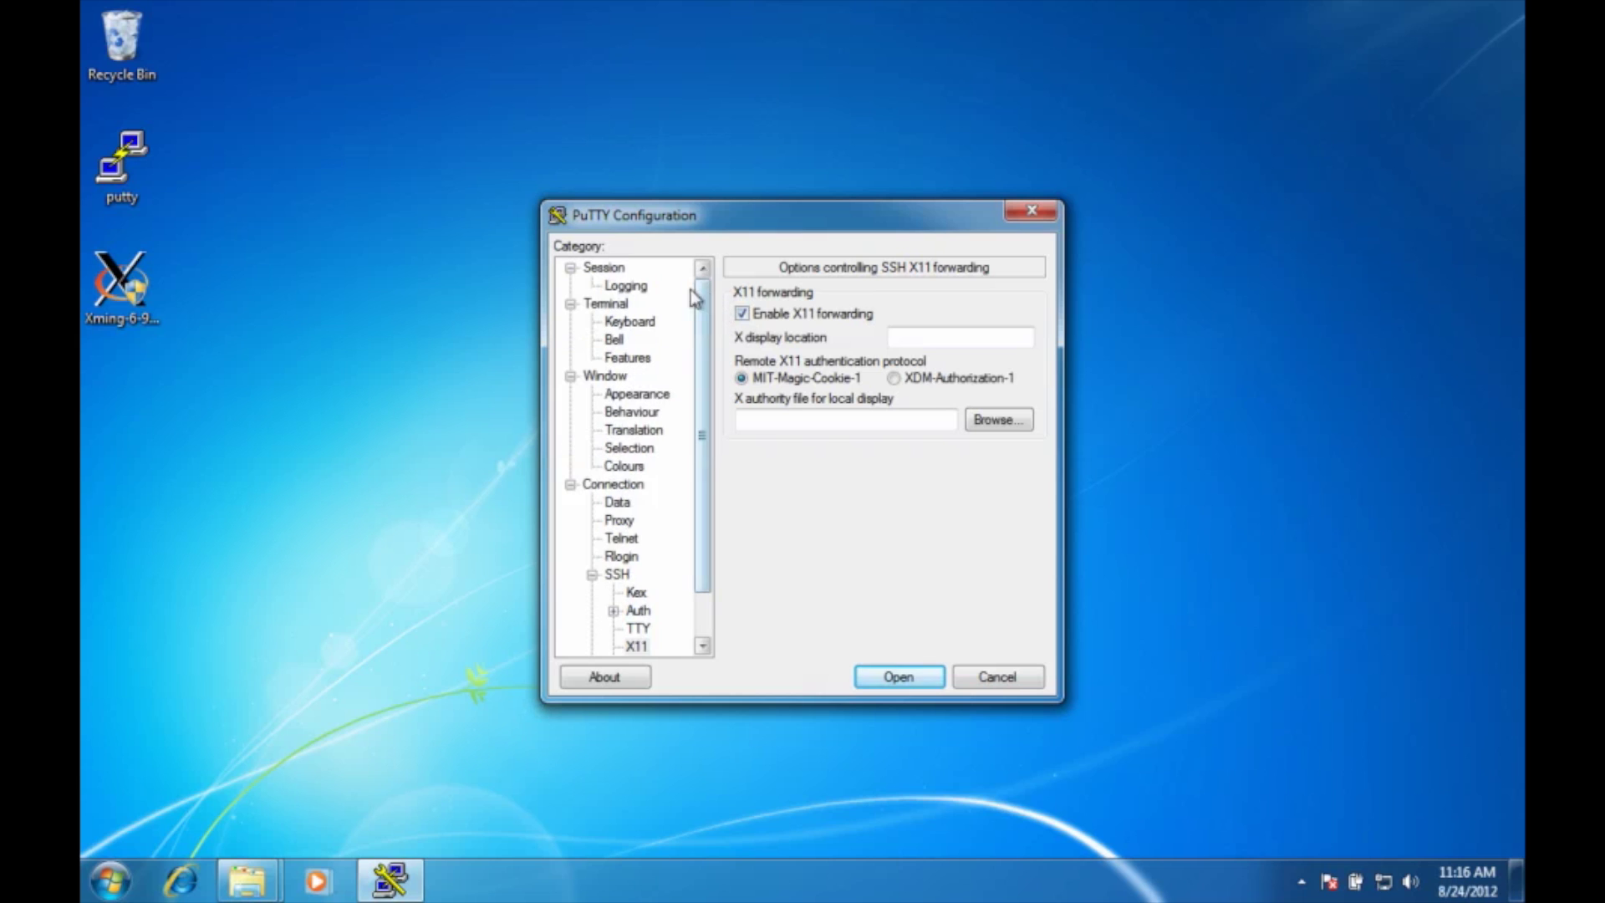
left_click(671, 284)
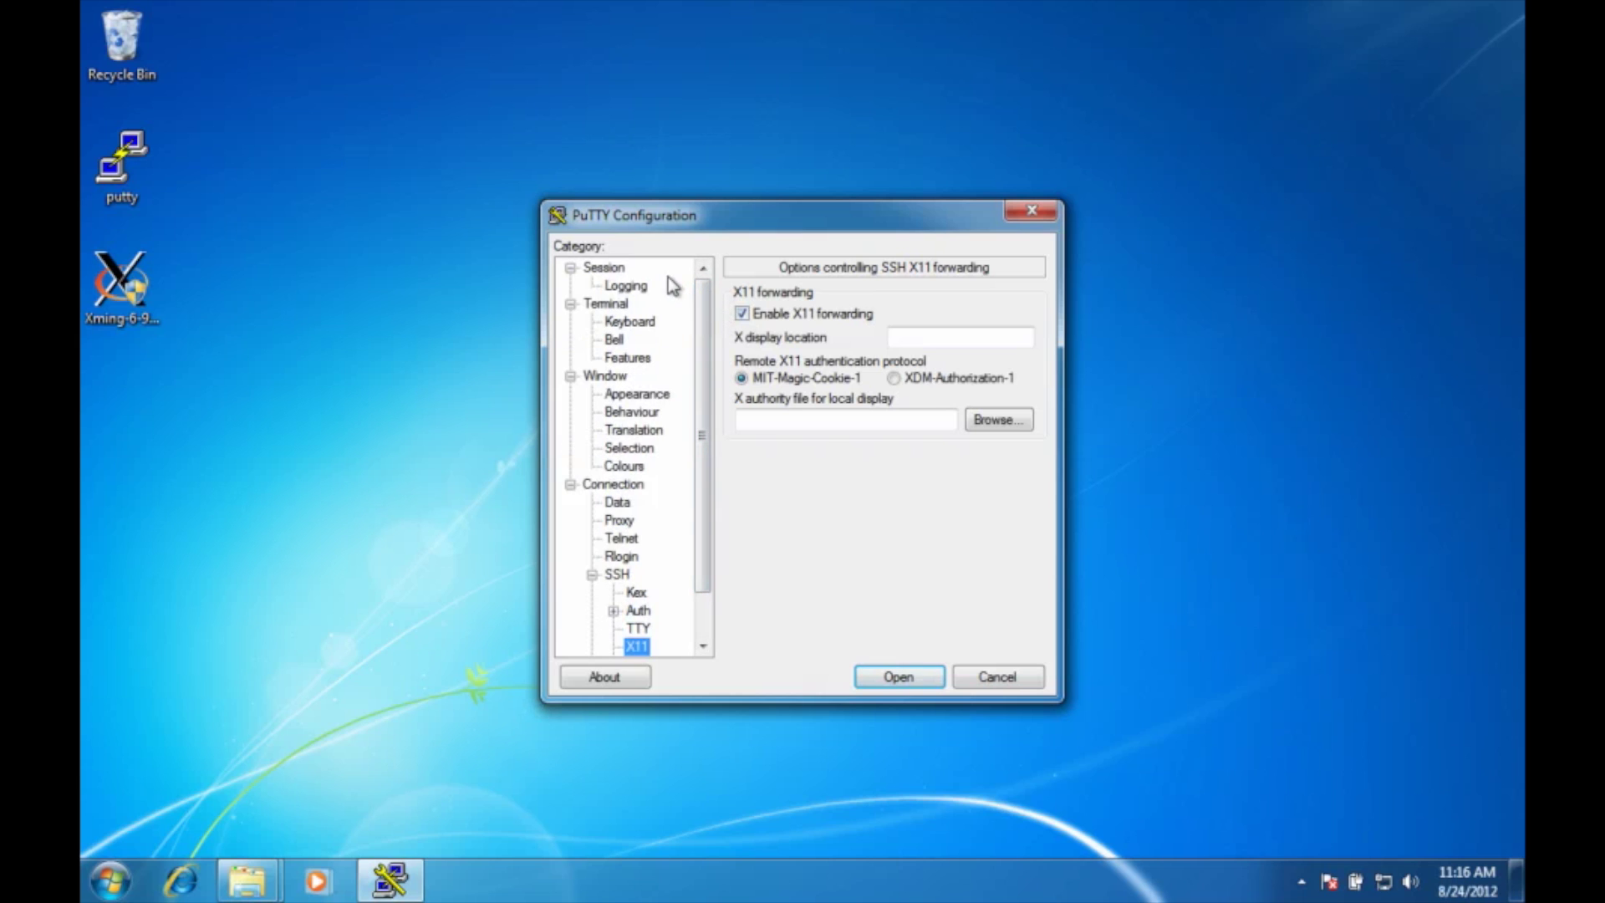
left_click(618, 269)
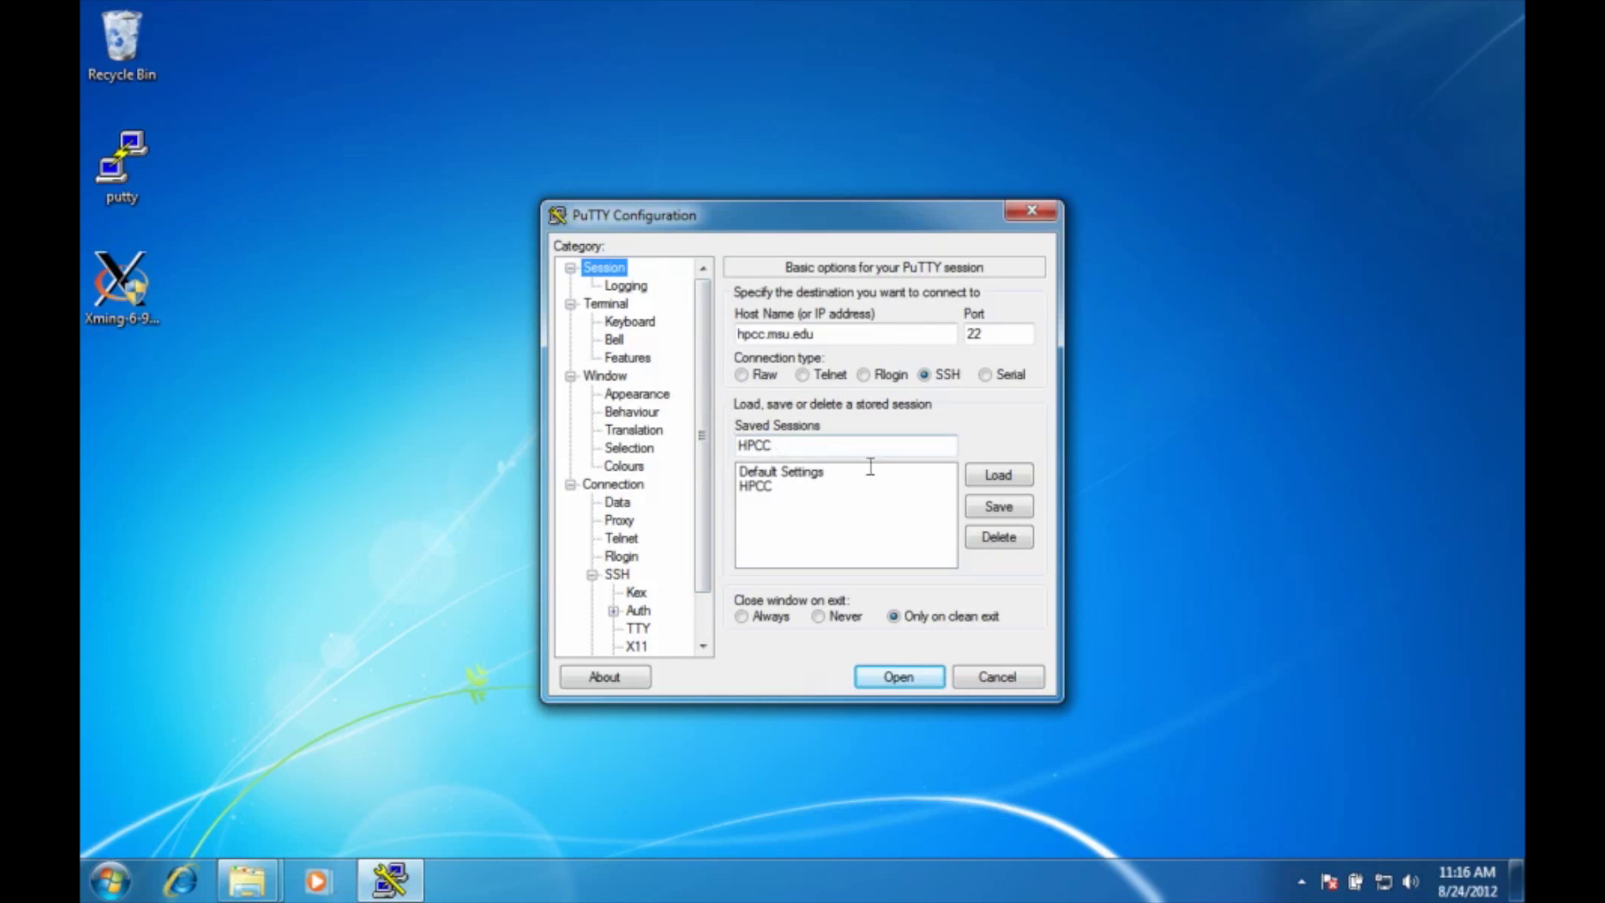
left_click(995, 506)
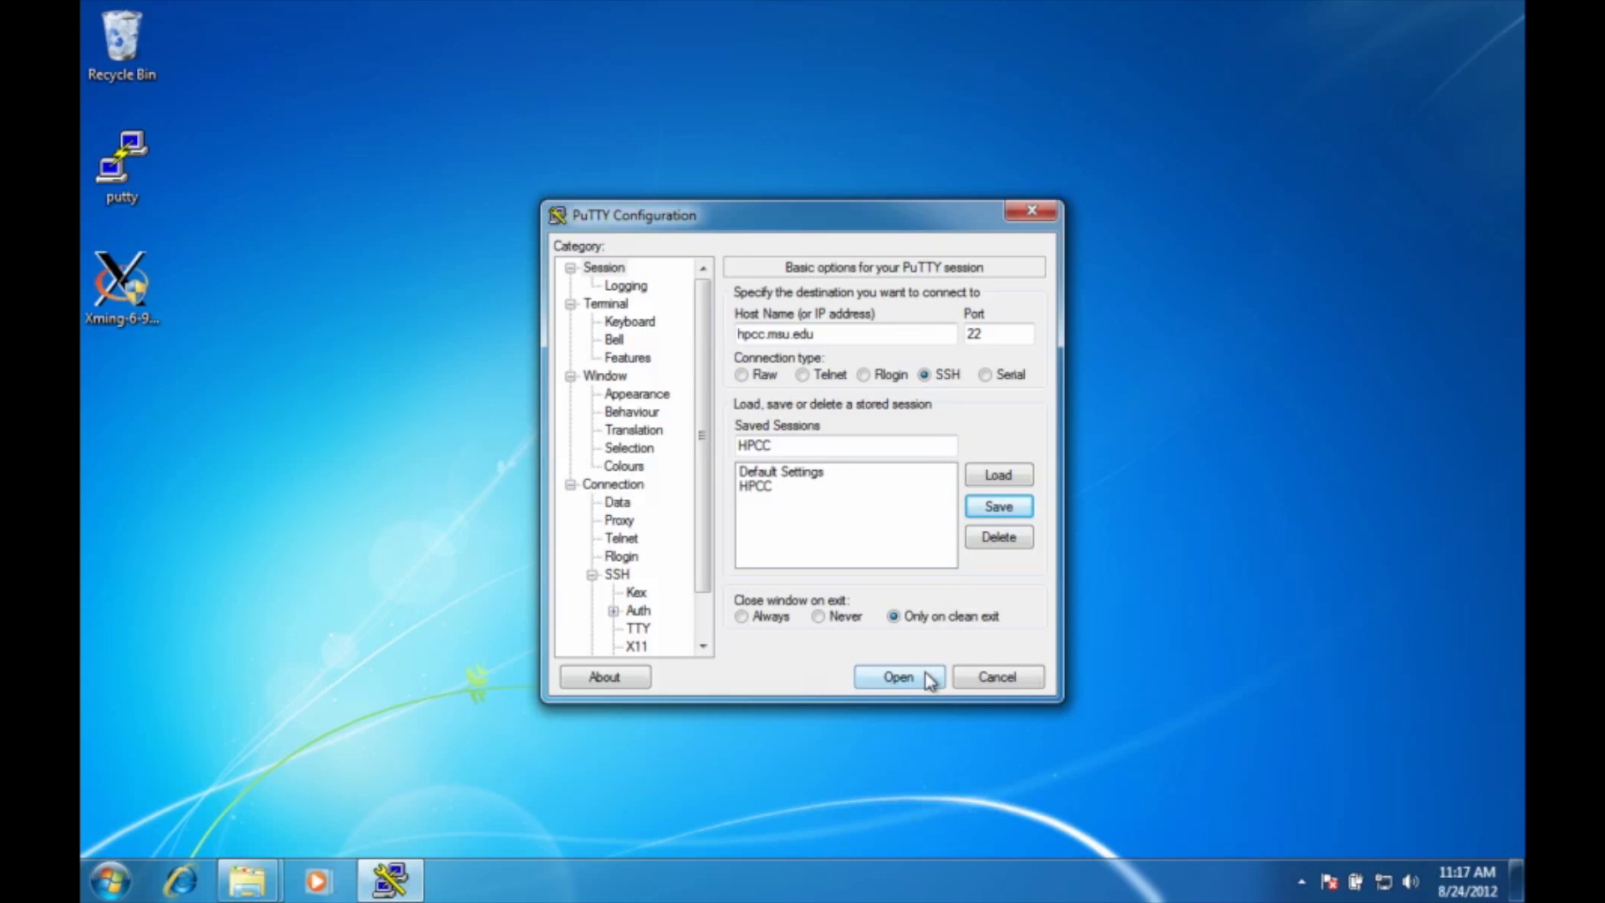
Connect to hpcc.msu.edu, log in with the account password, and run xeyes.
left_click(899, 677)
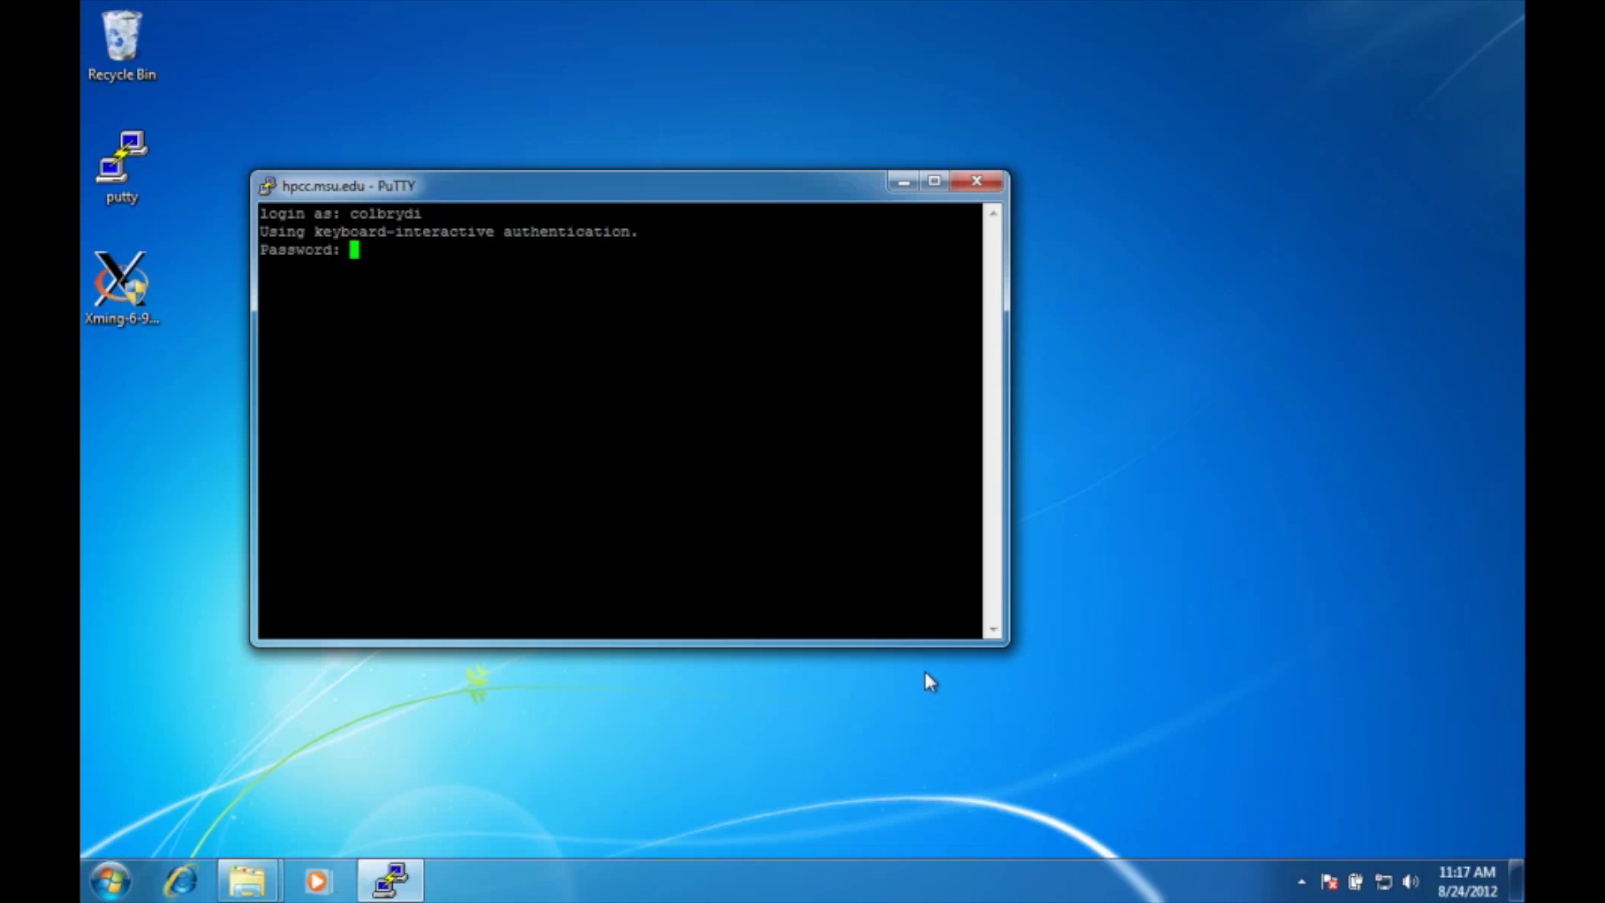
key("Return")
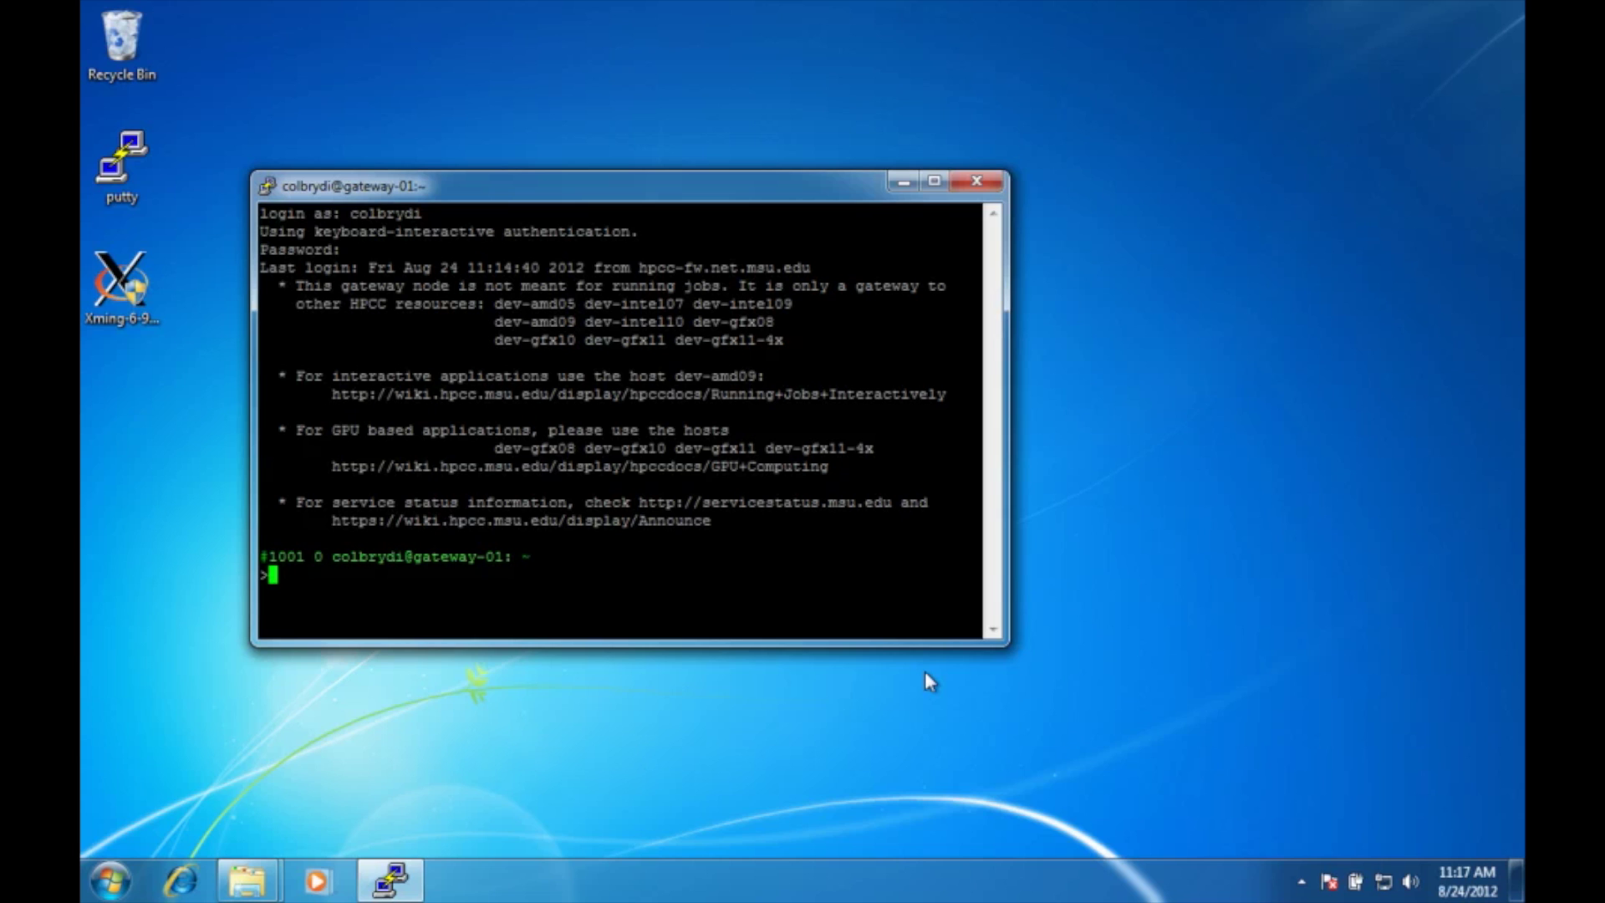
type("xeyes")
key("Return")
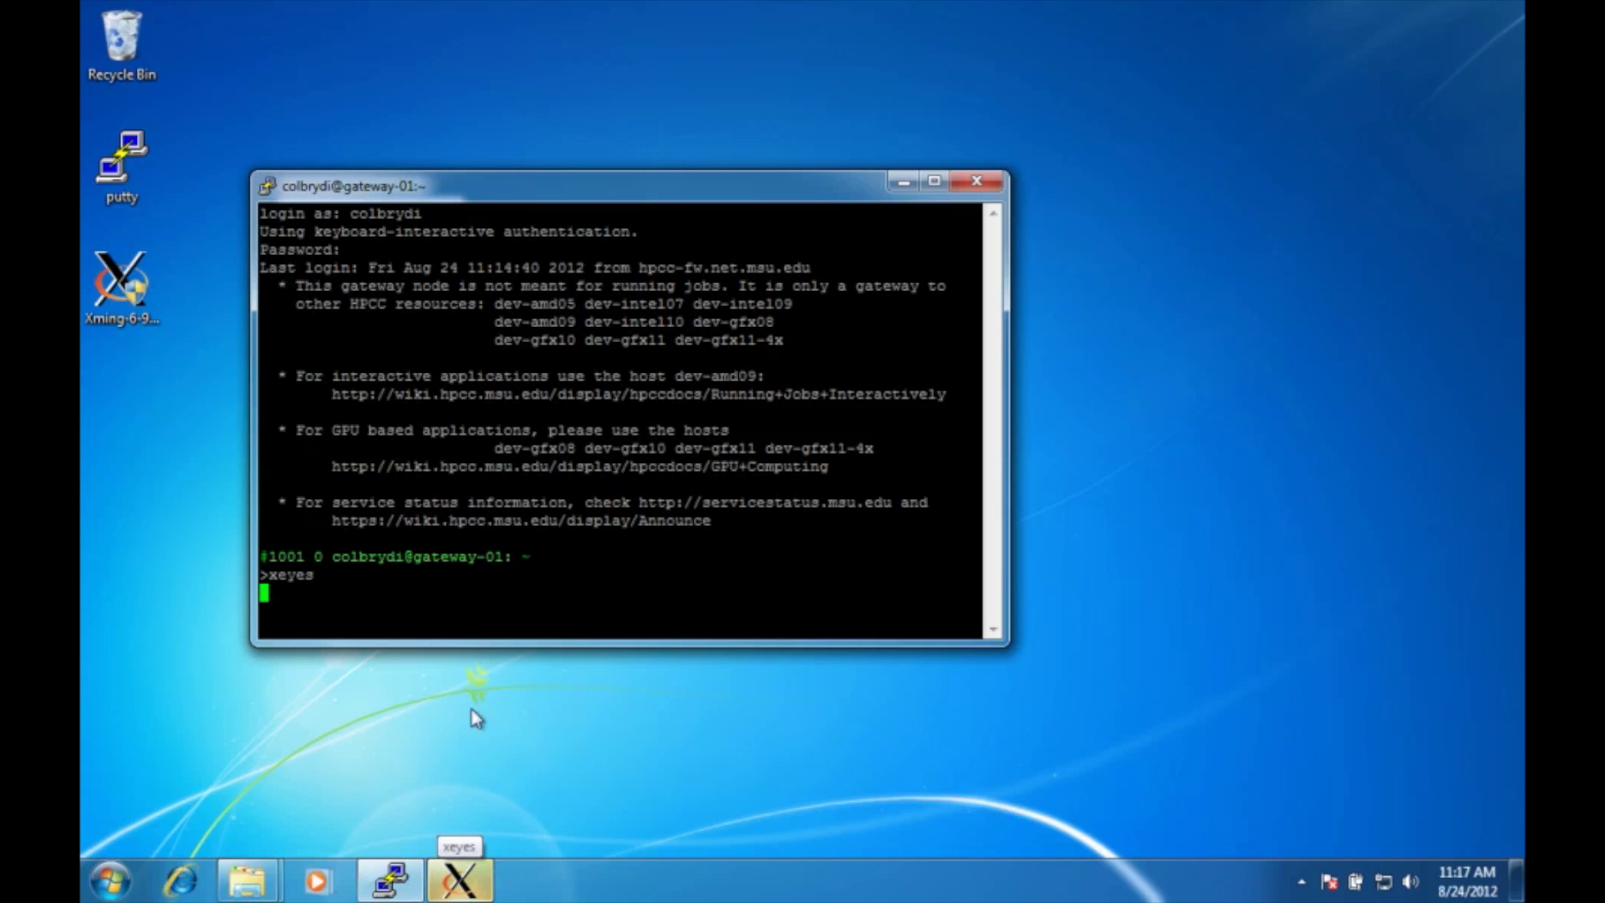
Shorten the PuTTY terminal, move the xeyes window above it, then close xeyes.
left_click(460, 875)
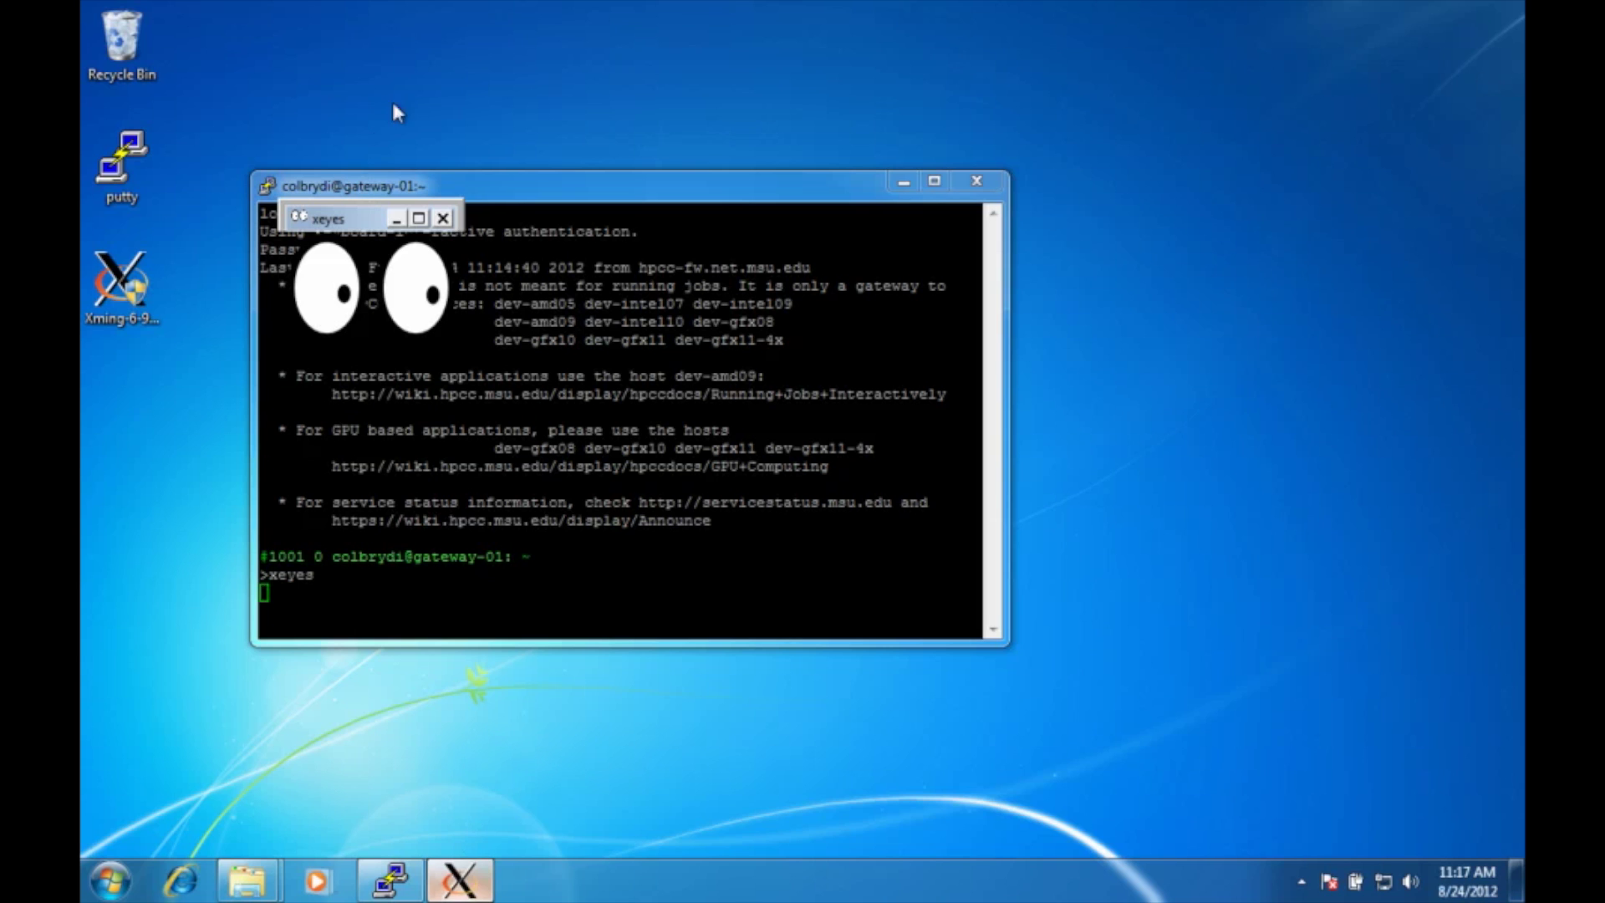
left_click_drag(455, 177, 683, 358)
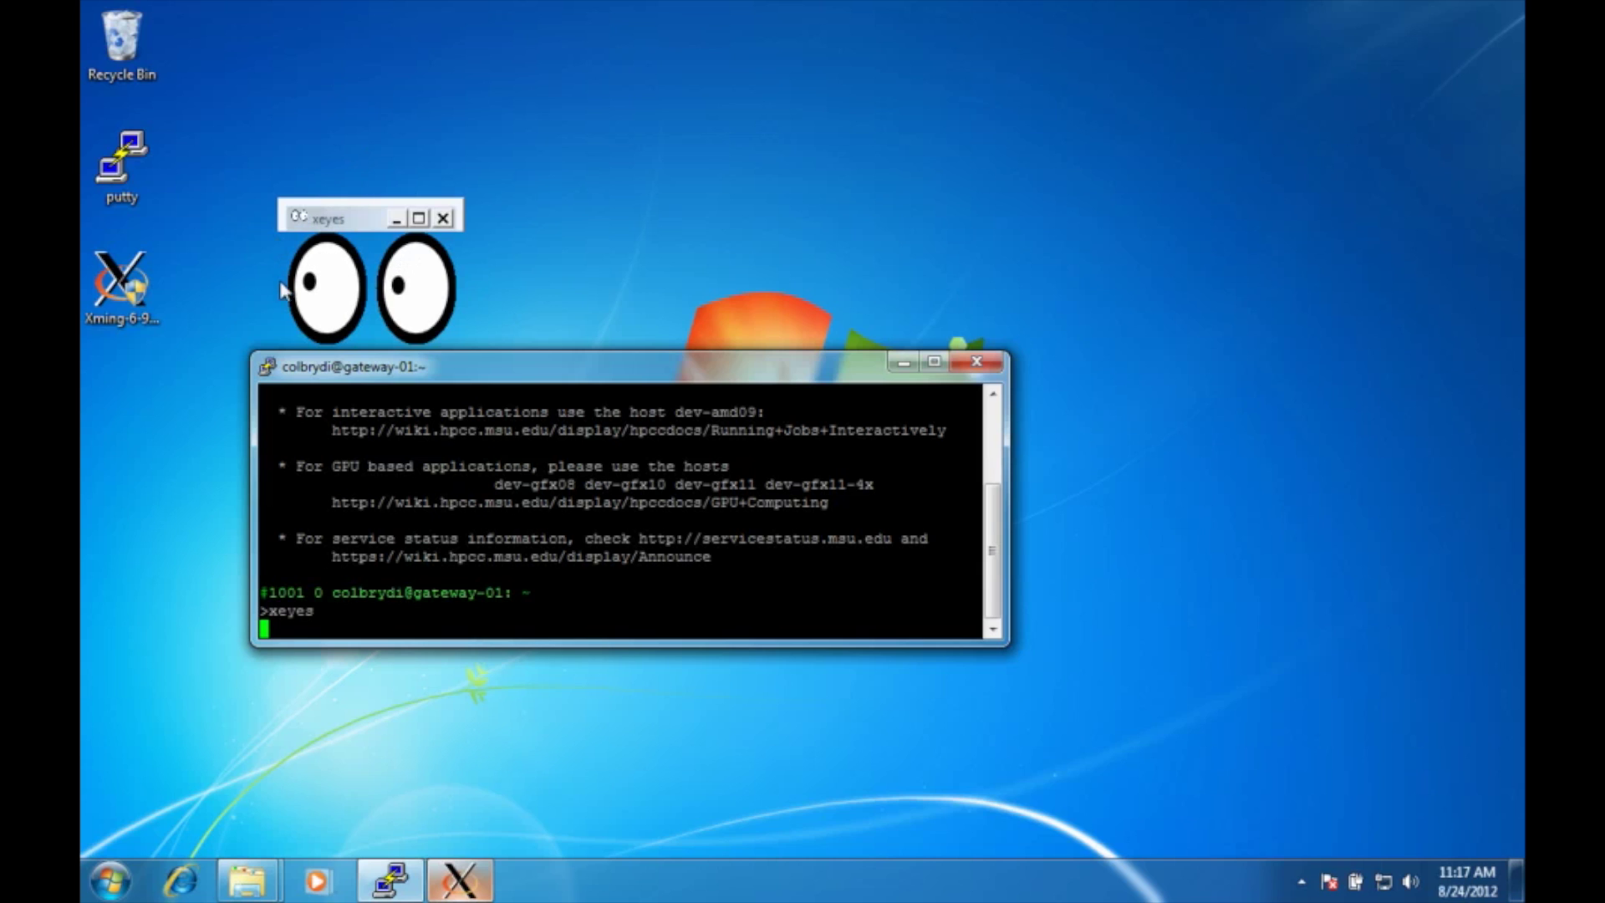
left_click_drag(368, 217, 671, 96)
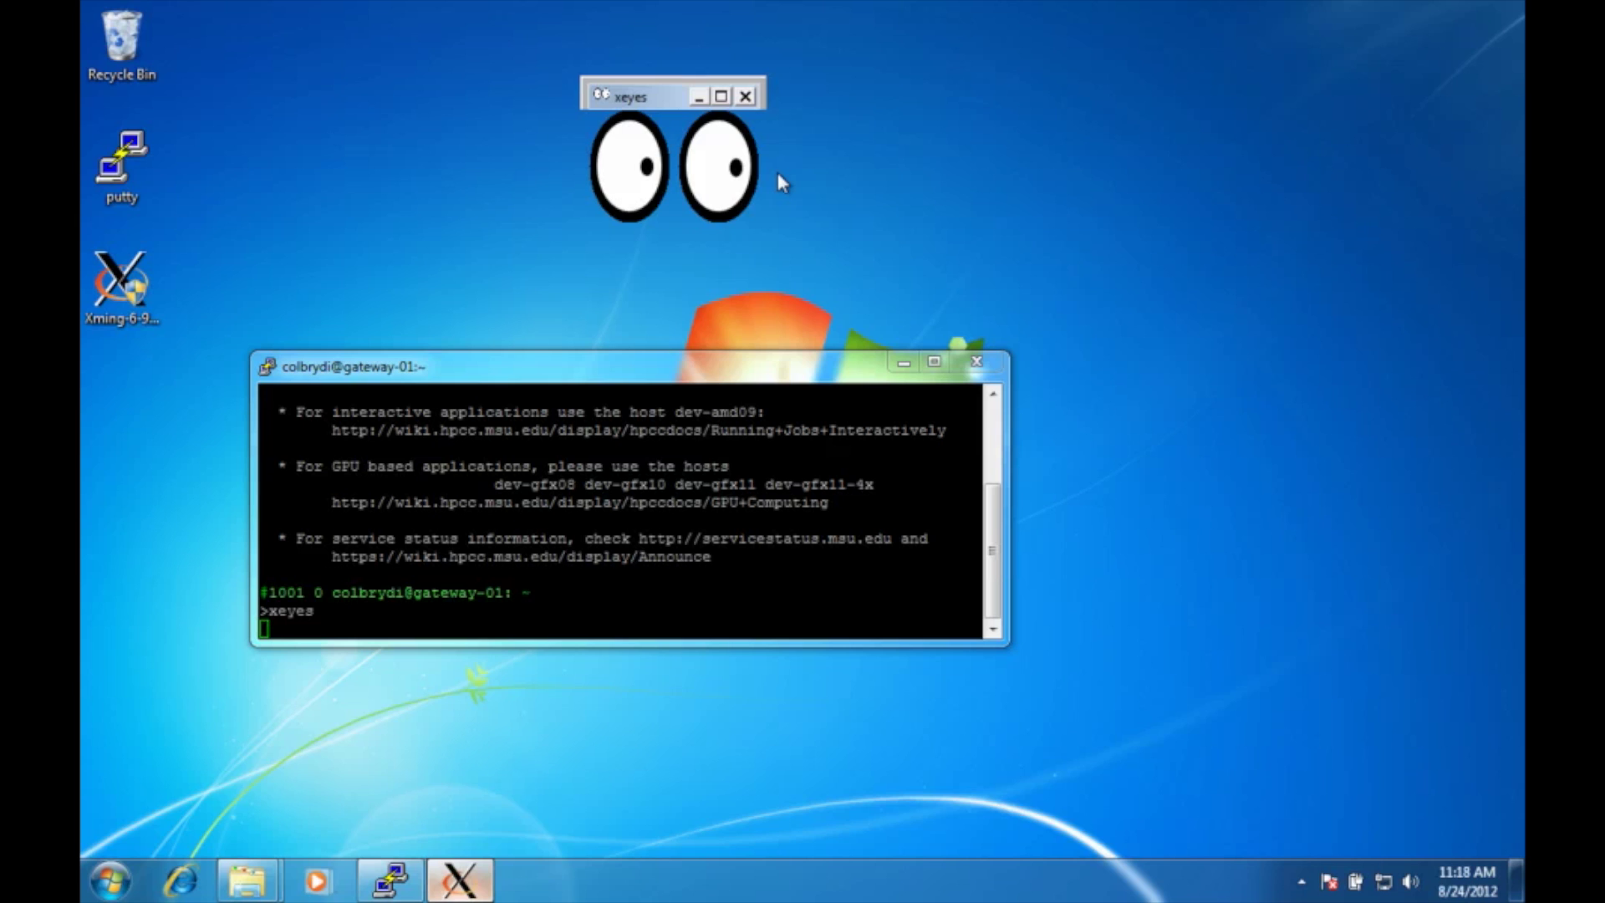
left_click(746, 97)
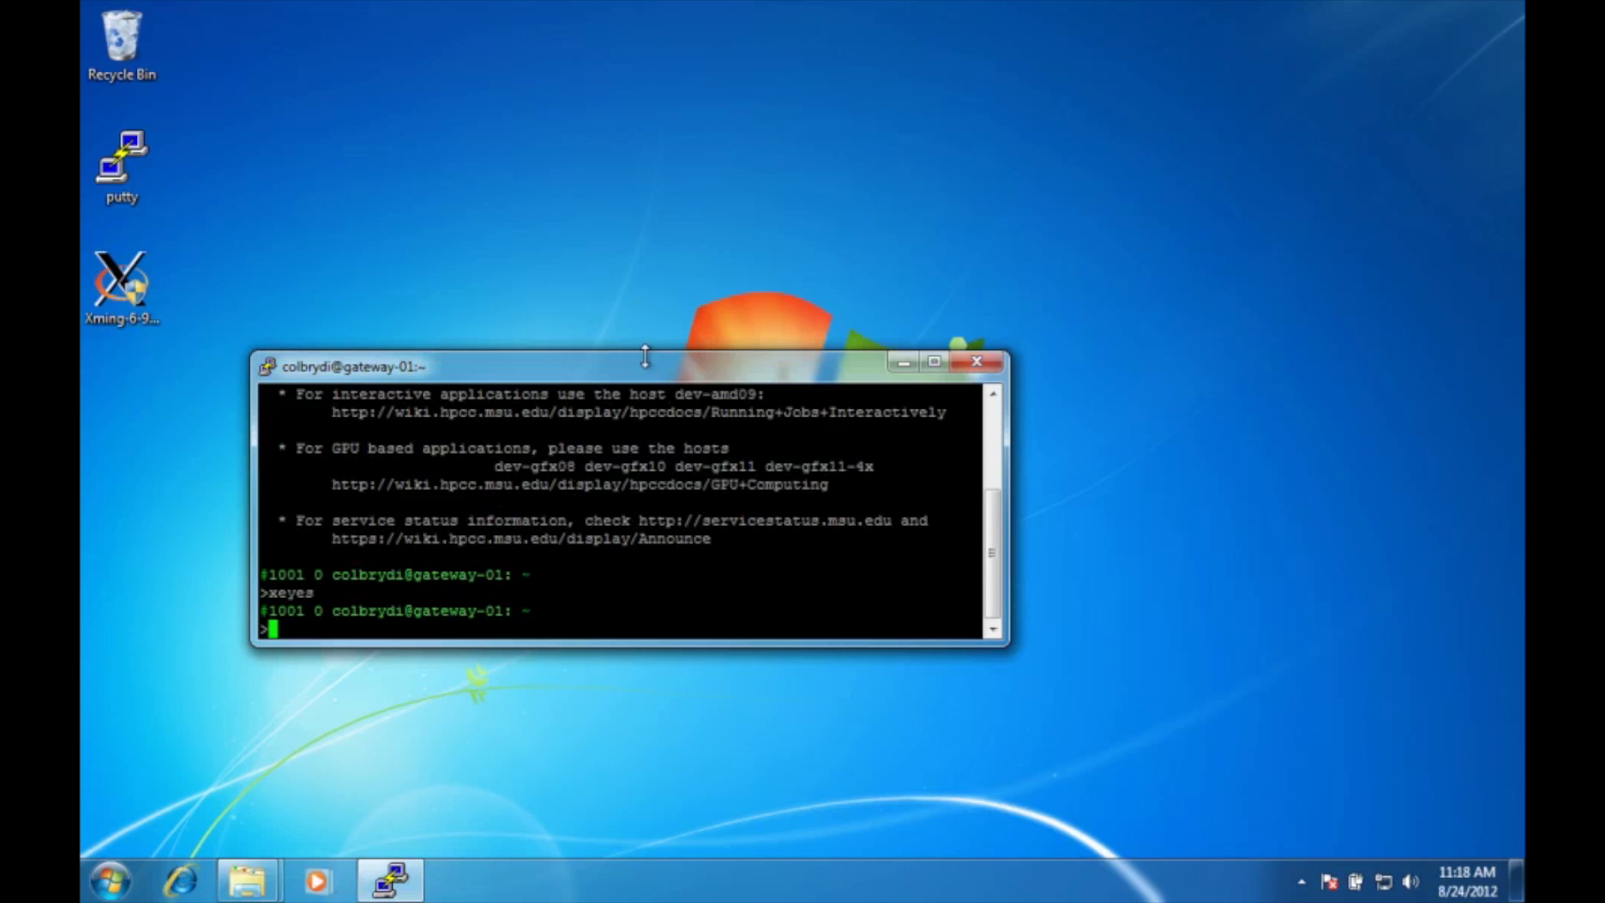
Enlarge the PuTTY window, ssh to dev-amd09, and run 'matlab &' in the background.
left_click_drag(648, 360, 648, 244)
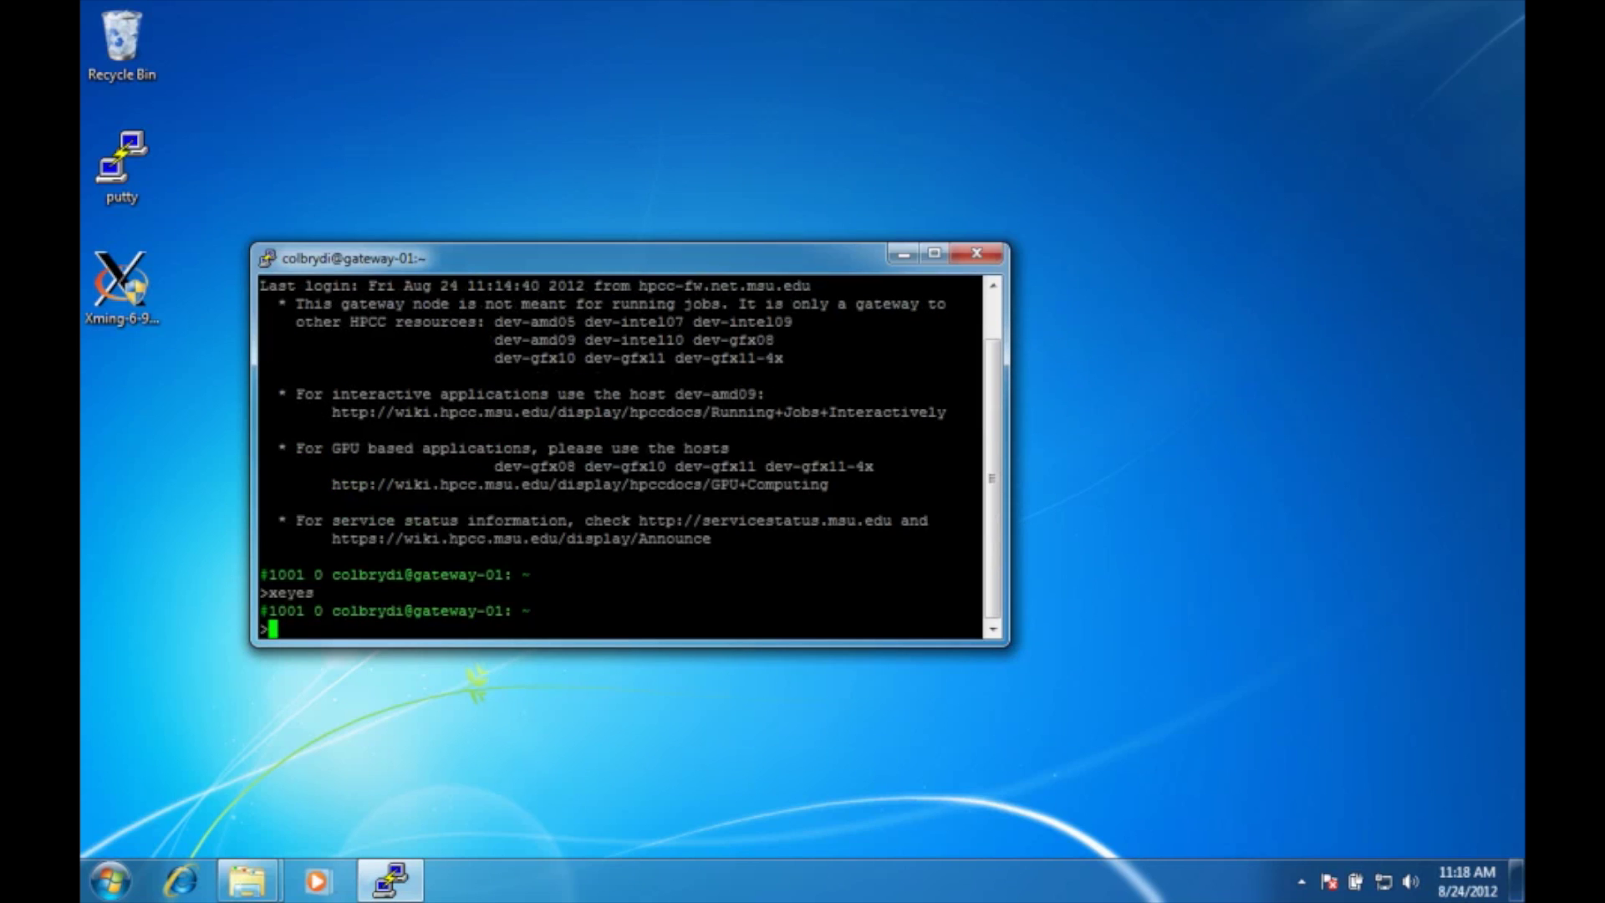
type("ssh dev-amd09")
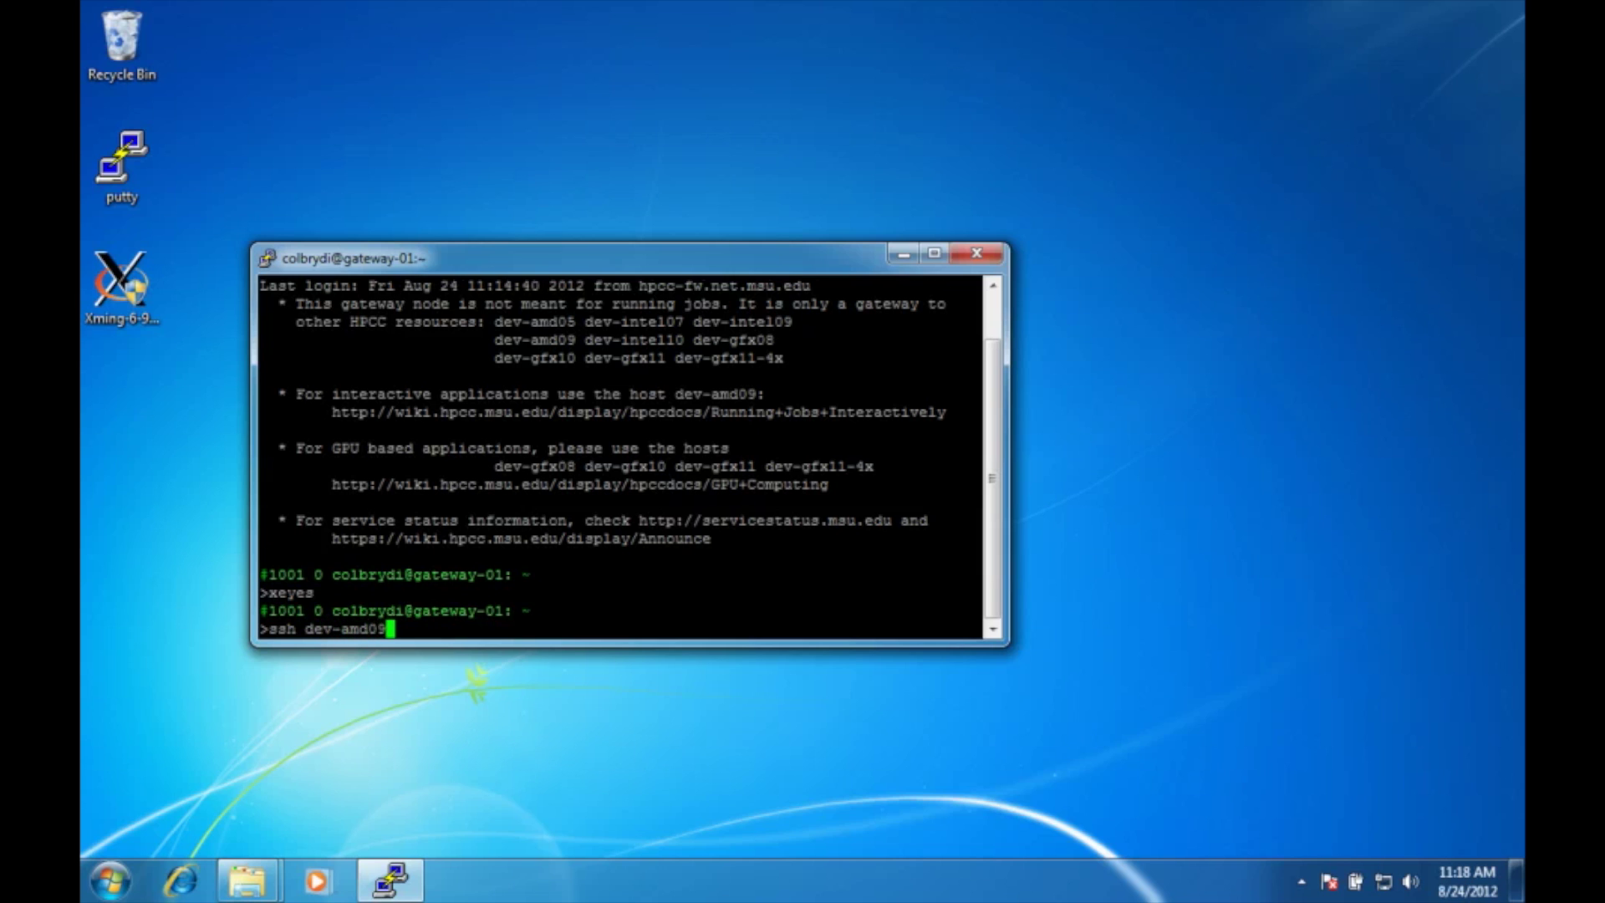
key("Return")
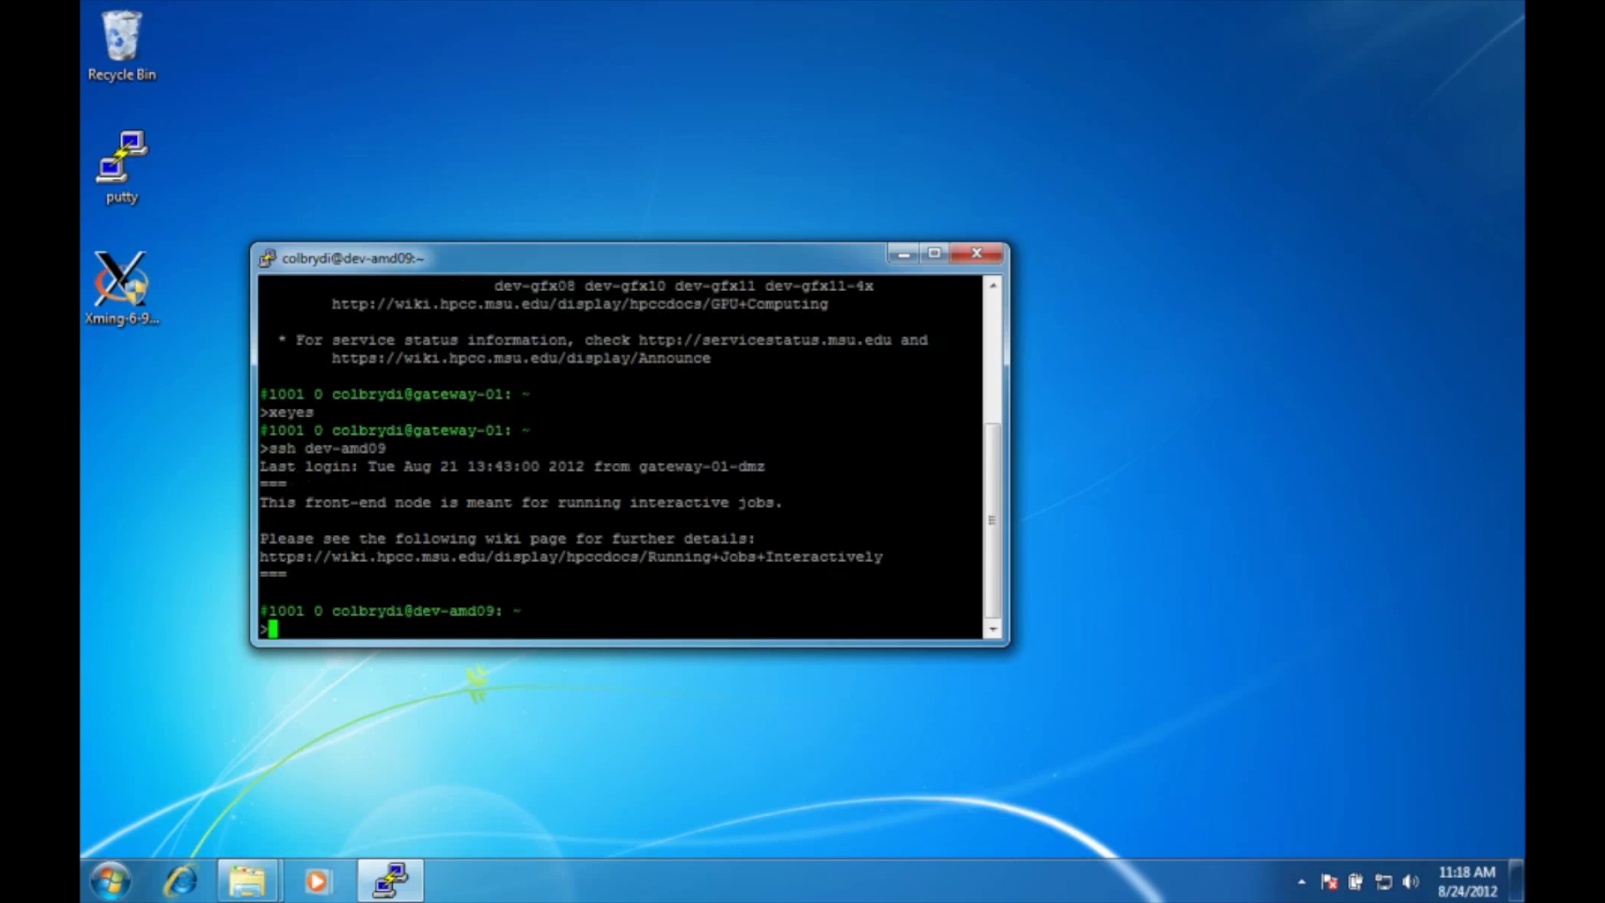
type("matlab &")
key("Return")
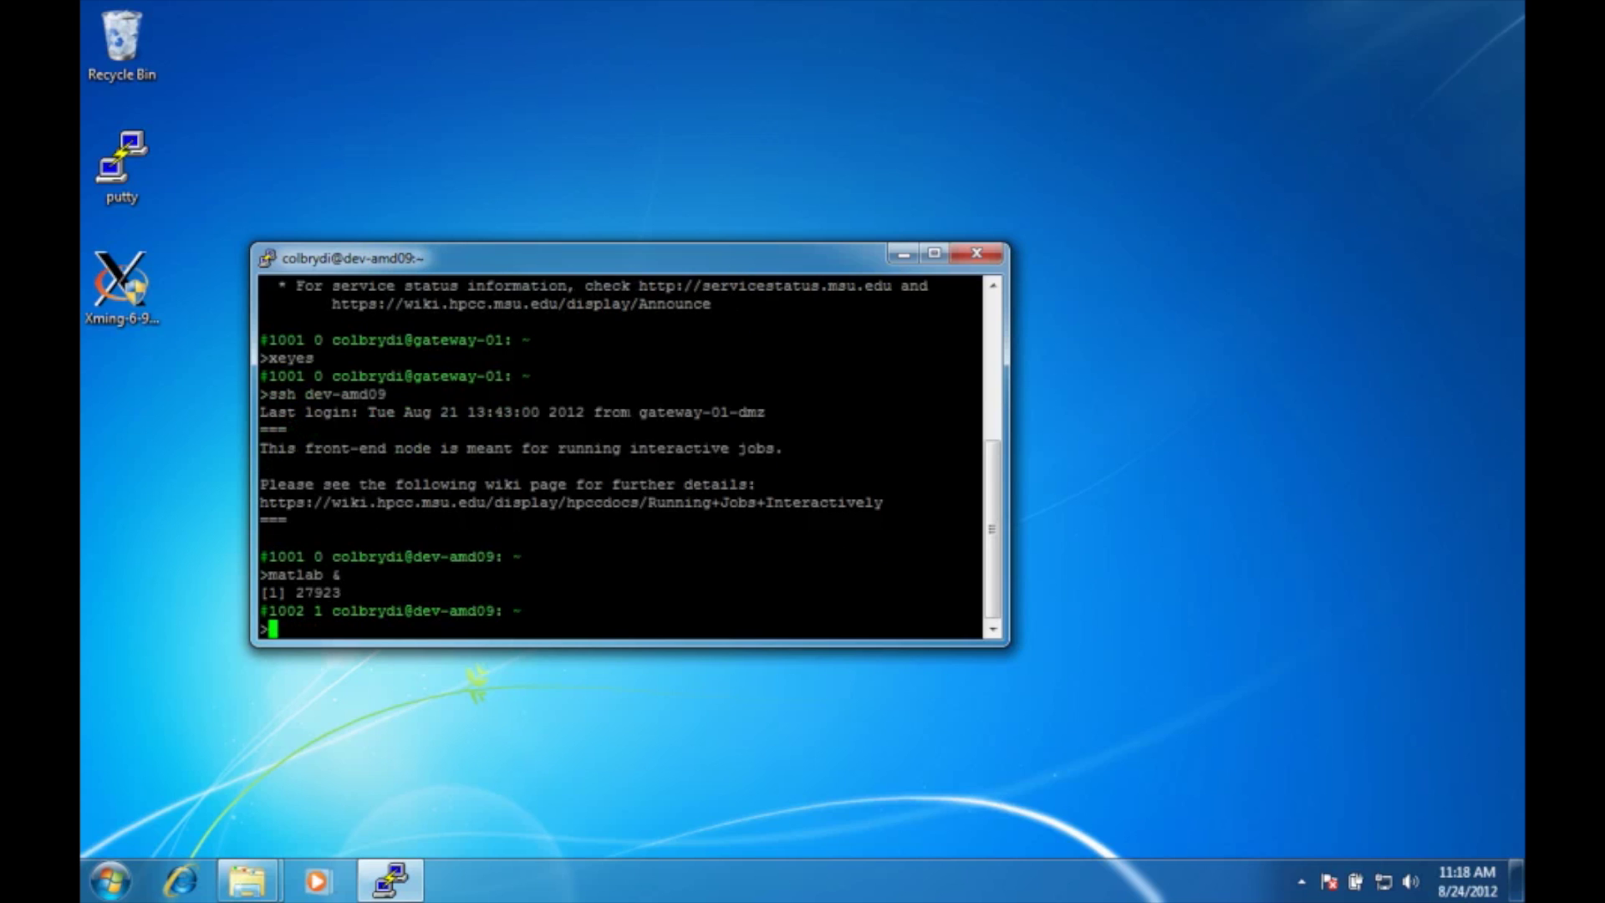